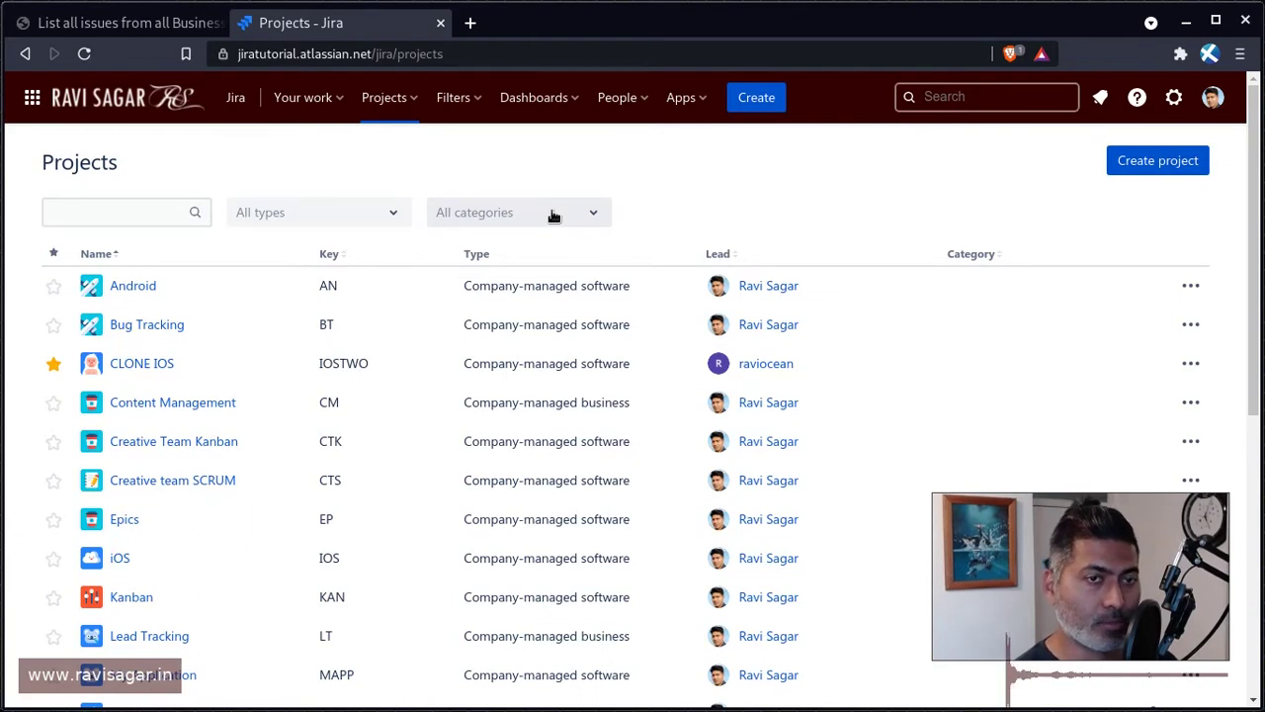
- Examine the Type column of the projects list, comparing company-managed business, team-managed software and service management projects
left_click(419, 112)
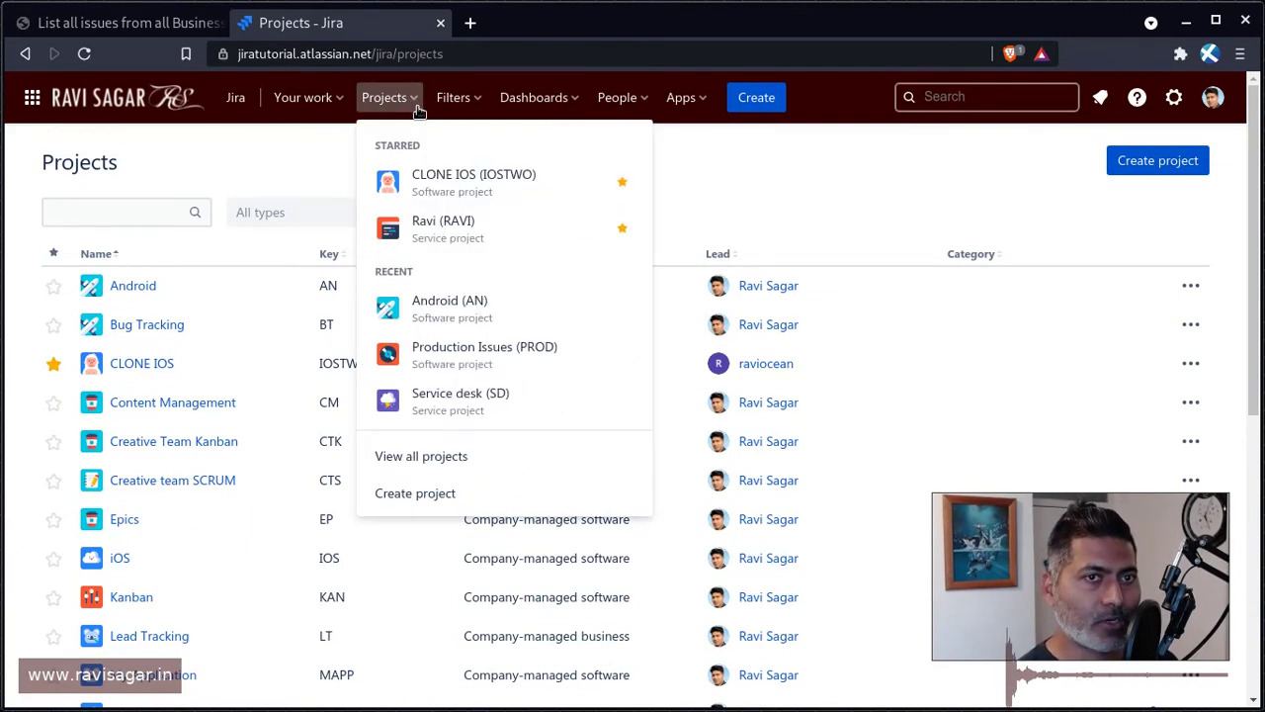
left_click(187, 155)
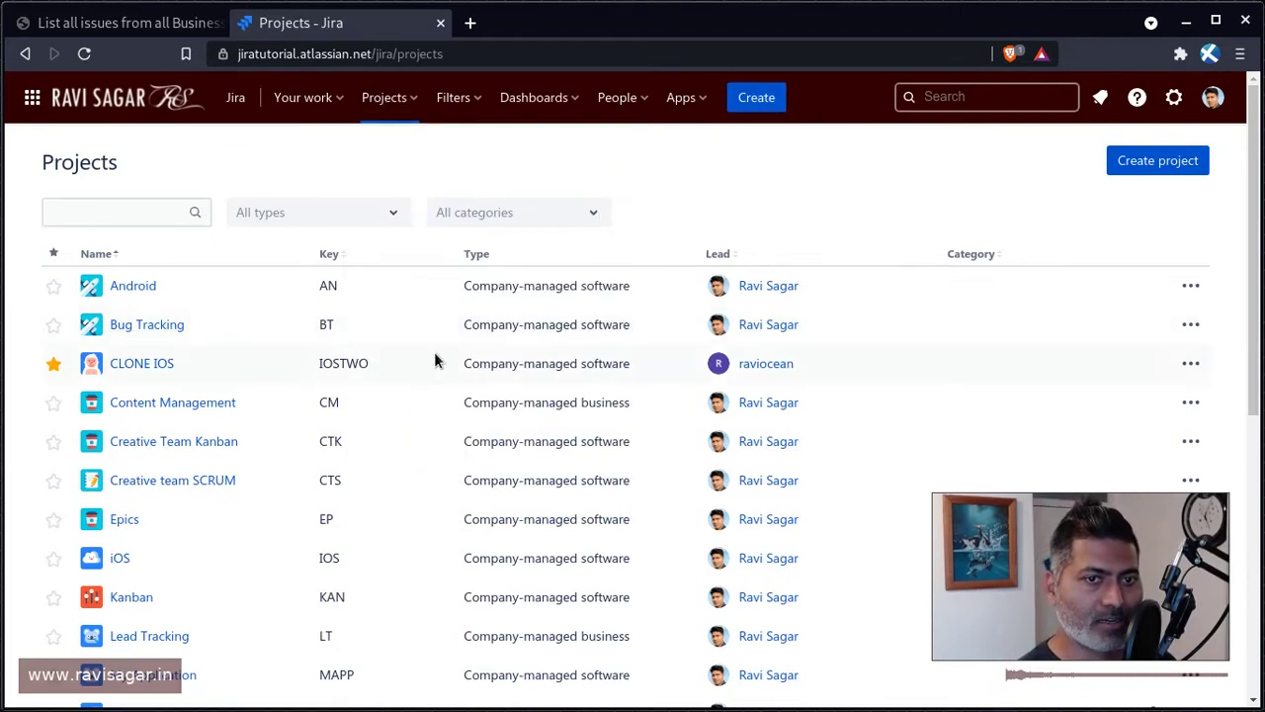
scroll(474, 354, "down", 5)
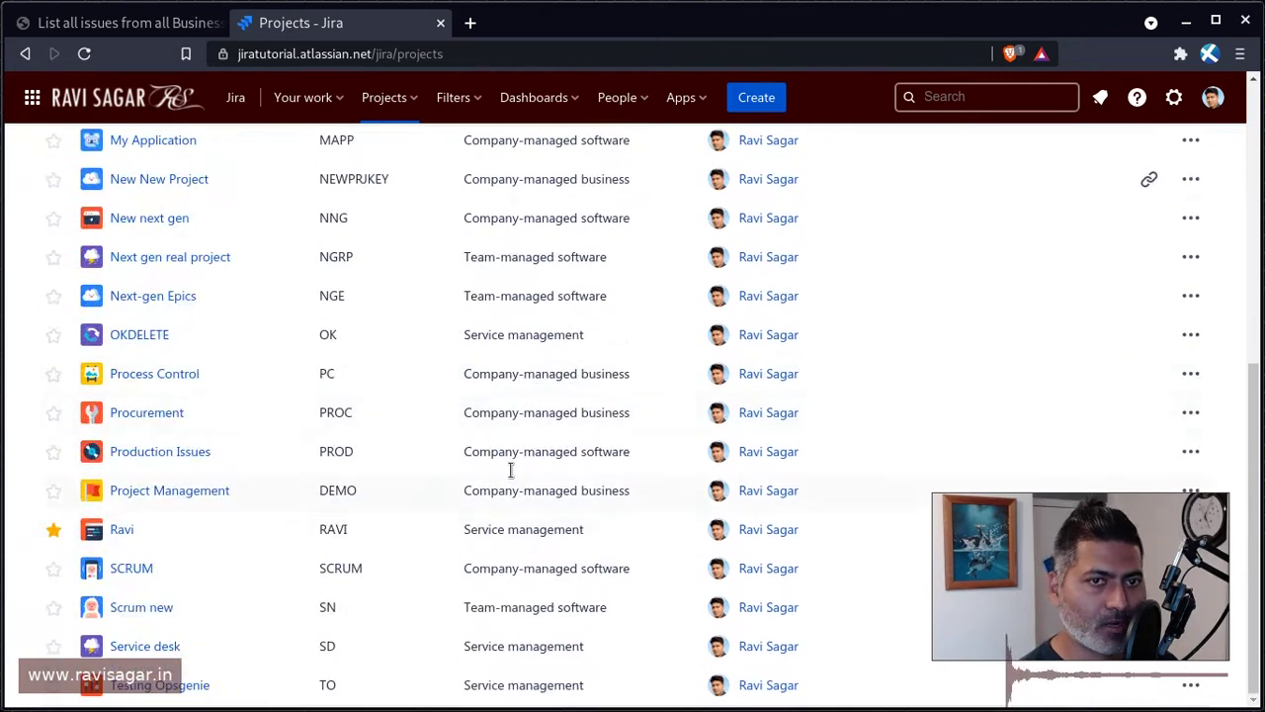
triple_click(521, 415)
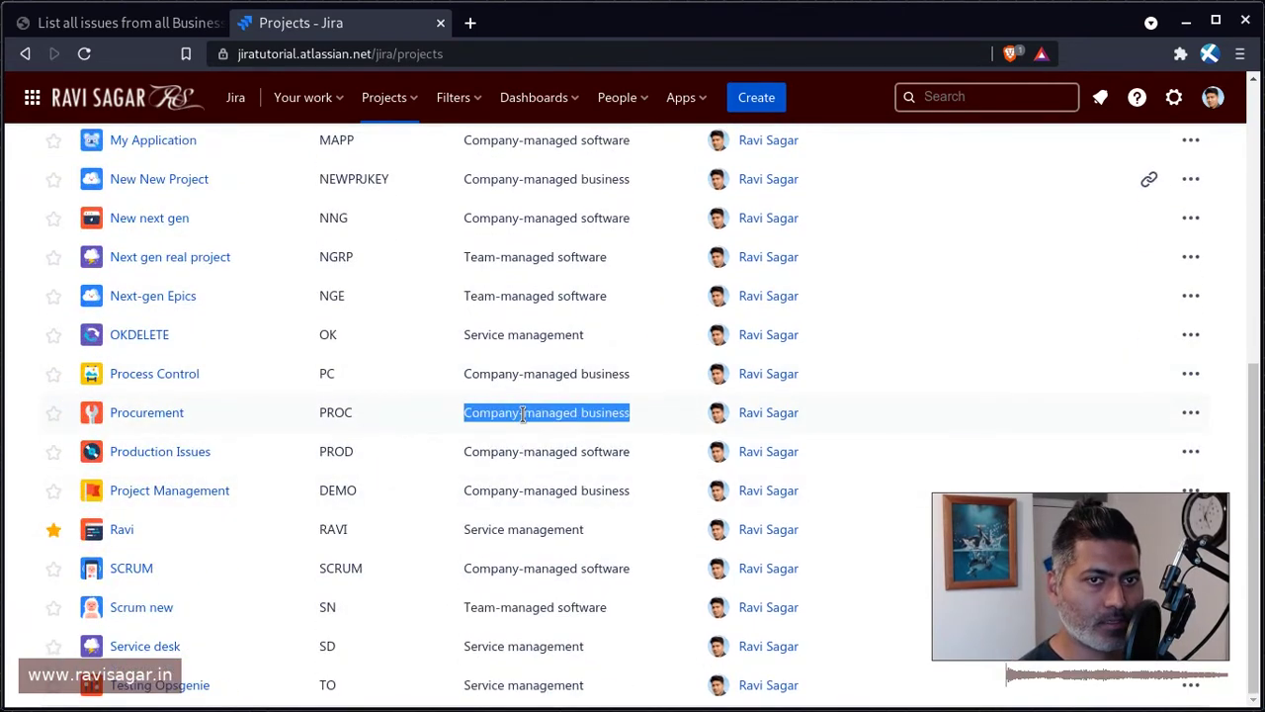
triple_click(508, 336)
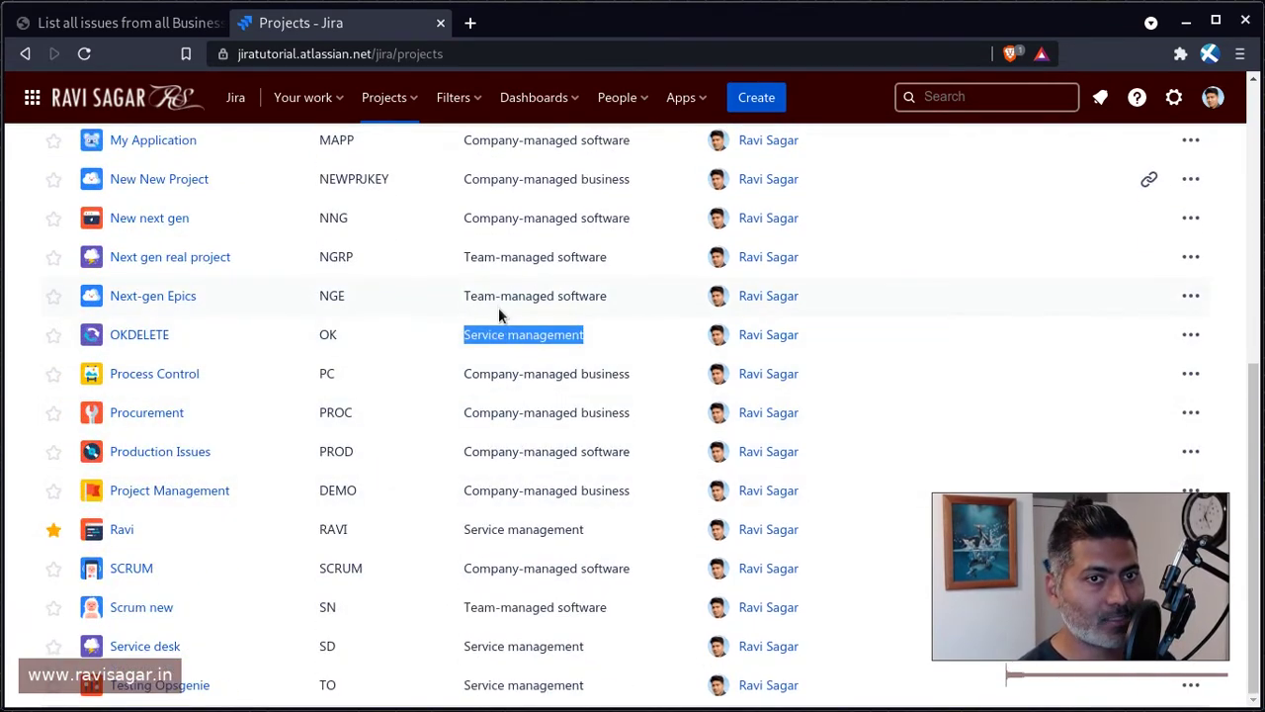
left_click(498, 296)
scroll(499, 302, "up", 4)
scroll(499, 301, "up", 2)
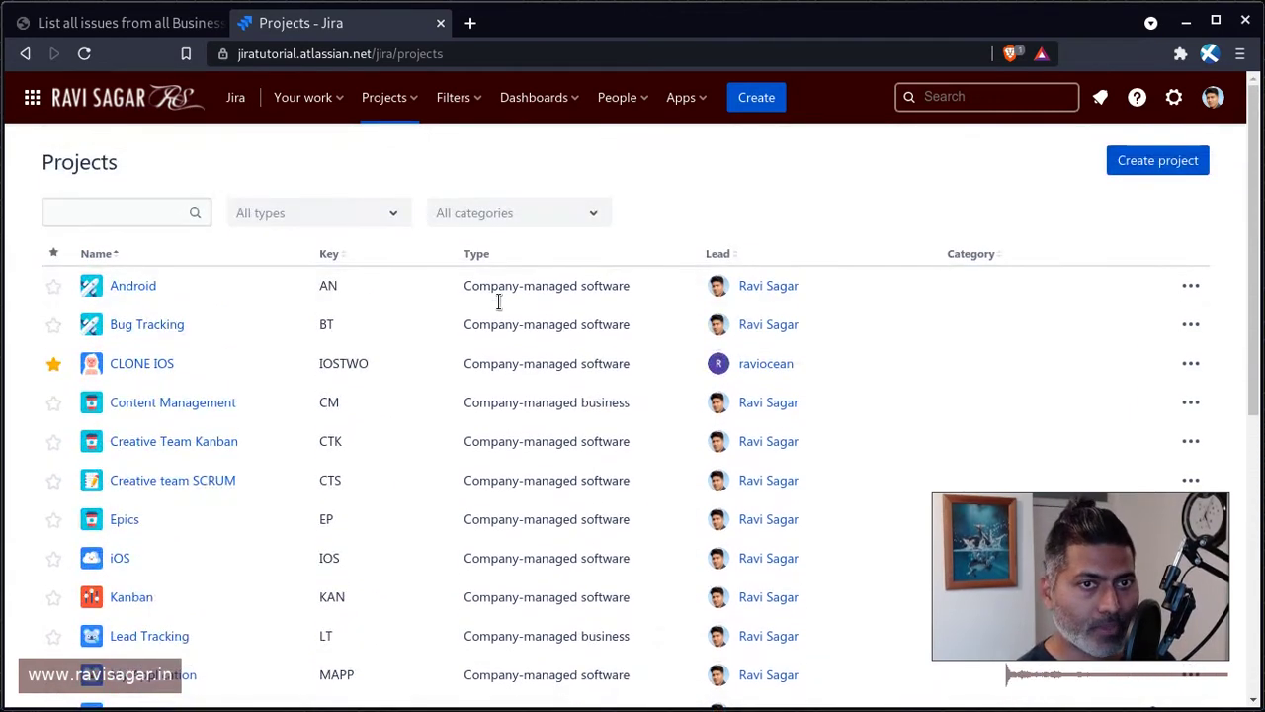
- Start creating a project and review the available template categories and products
left_click(407, 99)
left_click(434, 449)
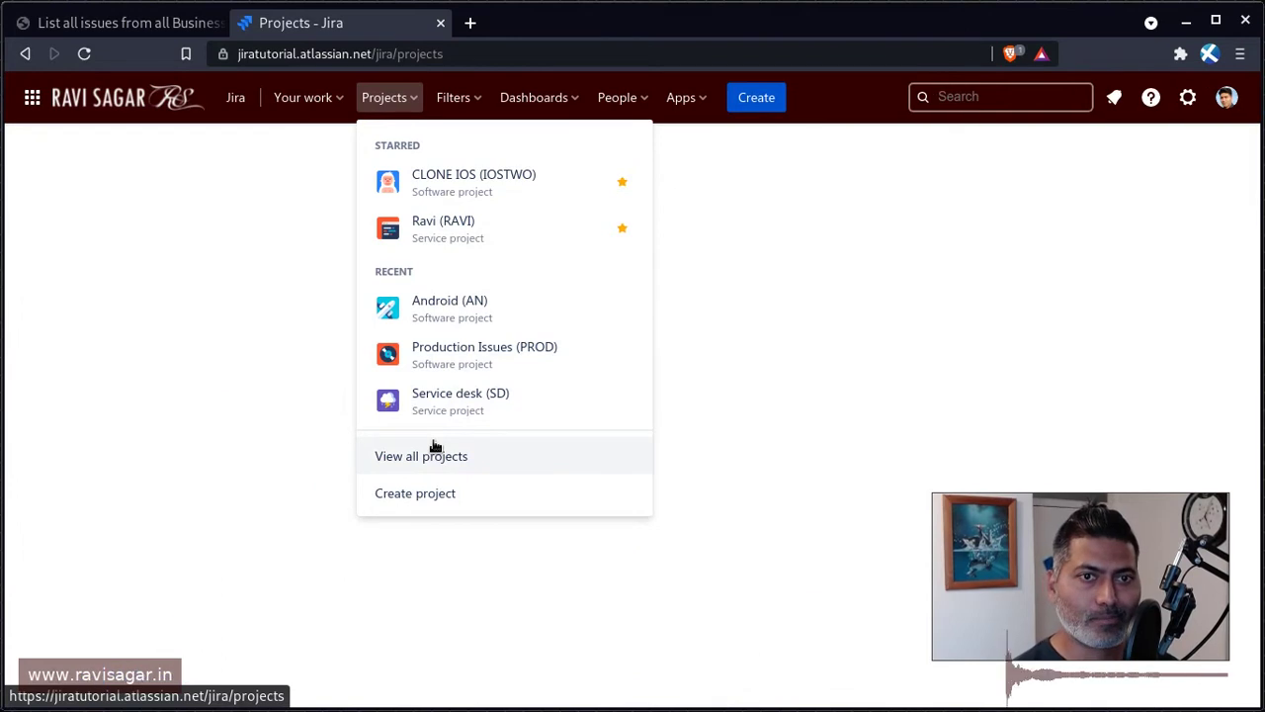
left_click(440, 491)
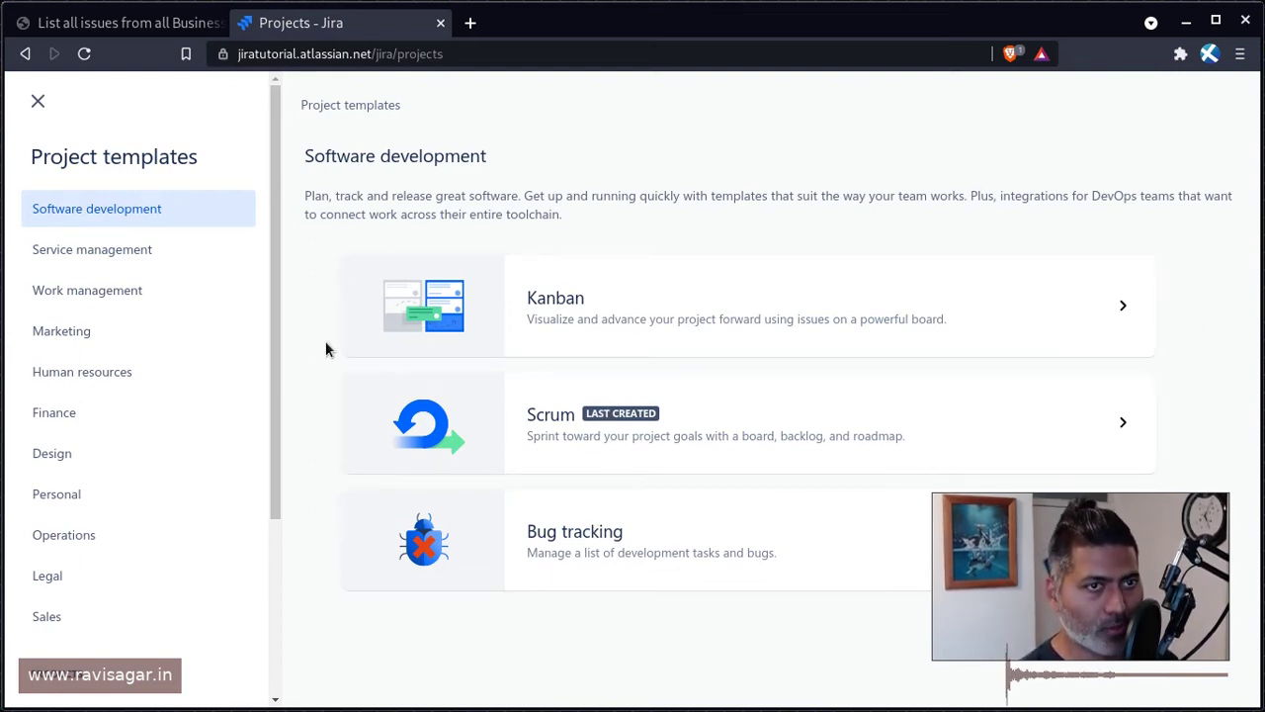
scroll(119, 404, "down", 3)
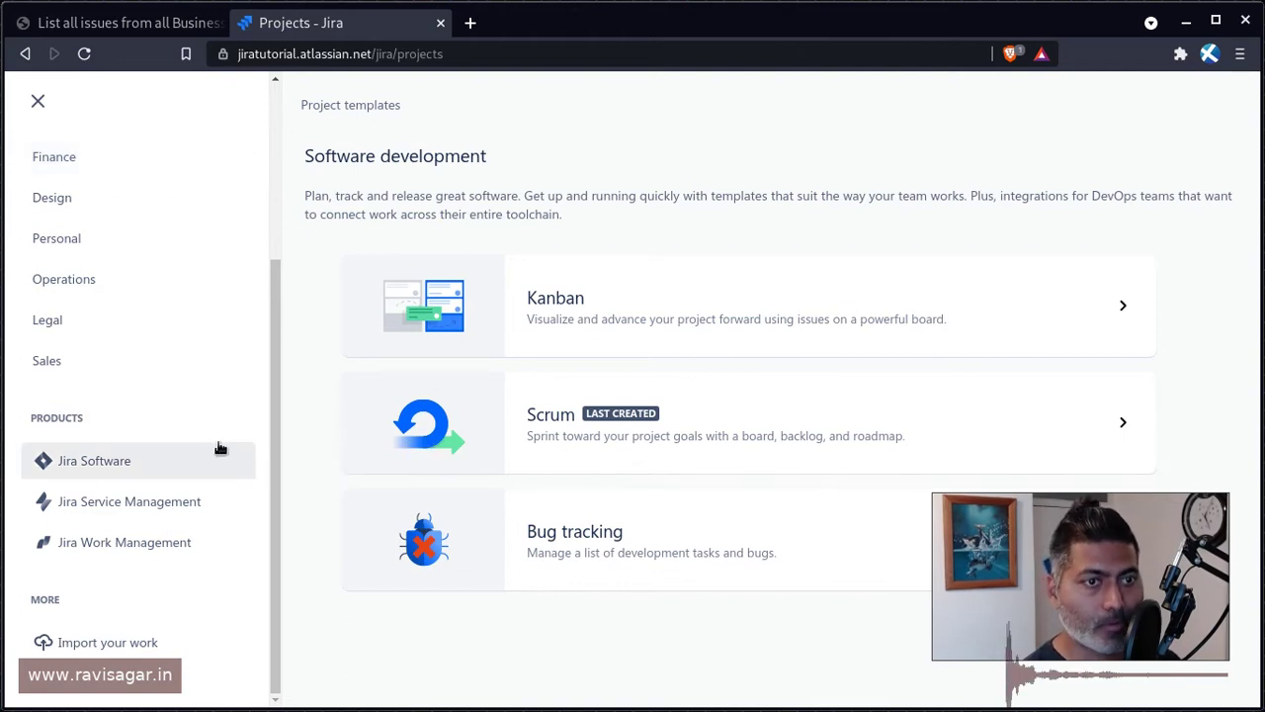
scroll(220, 448, "up", 3)
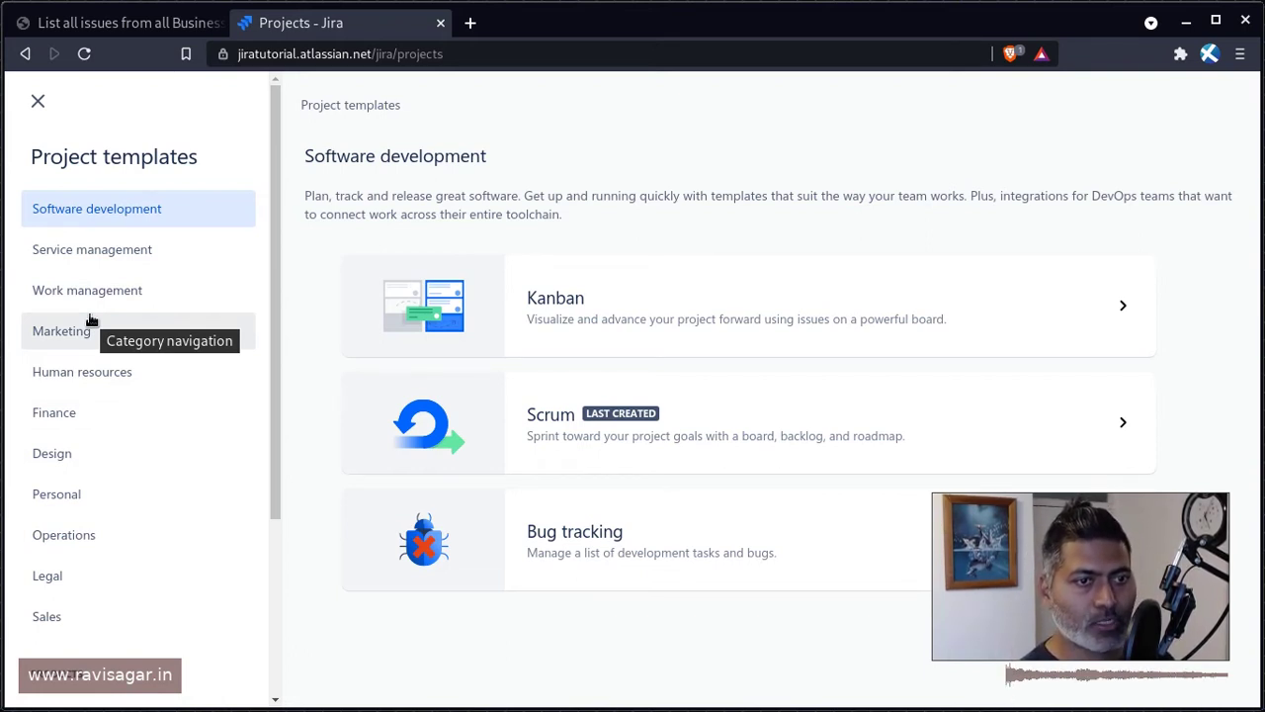
scroll(91, 323, "down", 3)
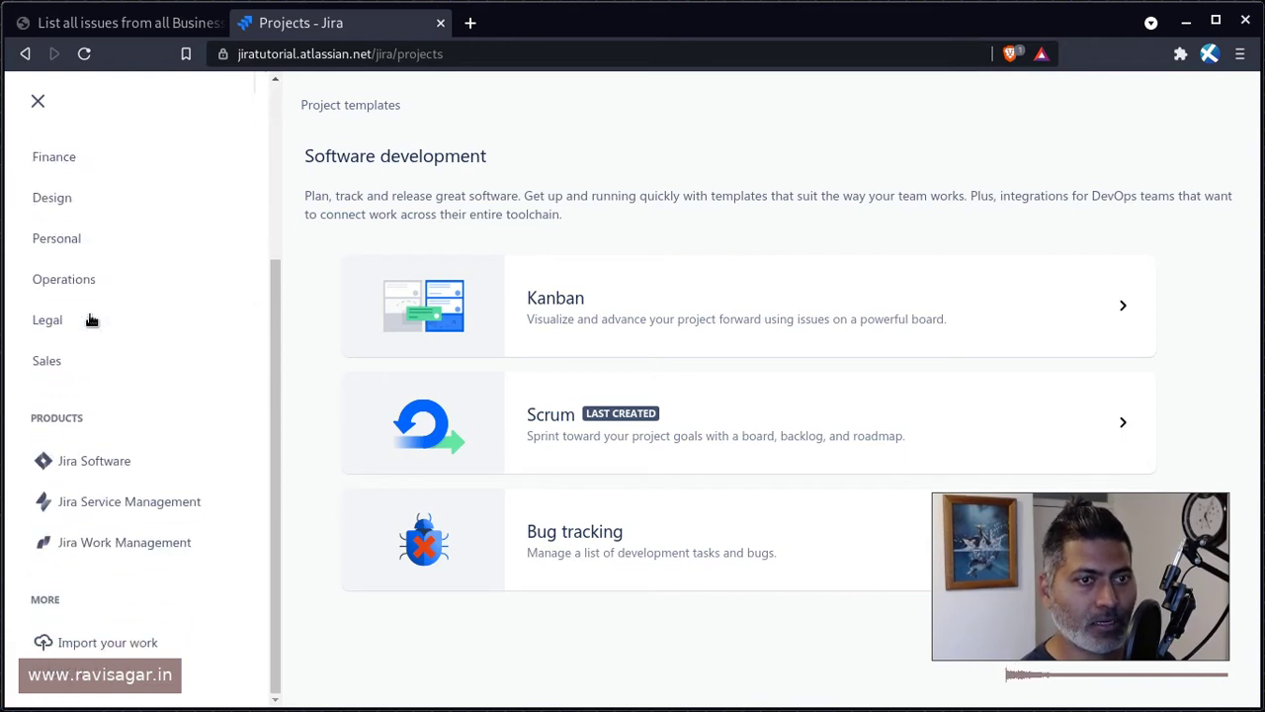
- Browse the Jira Service Management, Jira Software, Personal, Finance and Human resources templates, and leave project creation without creating anything
left_click(120, 518)
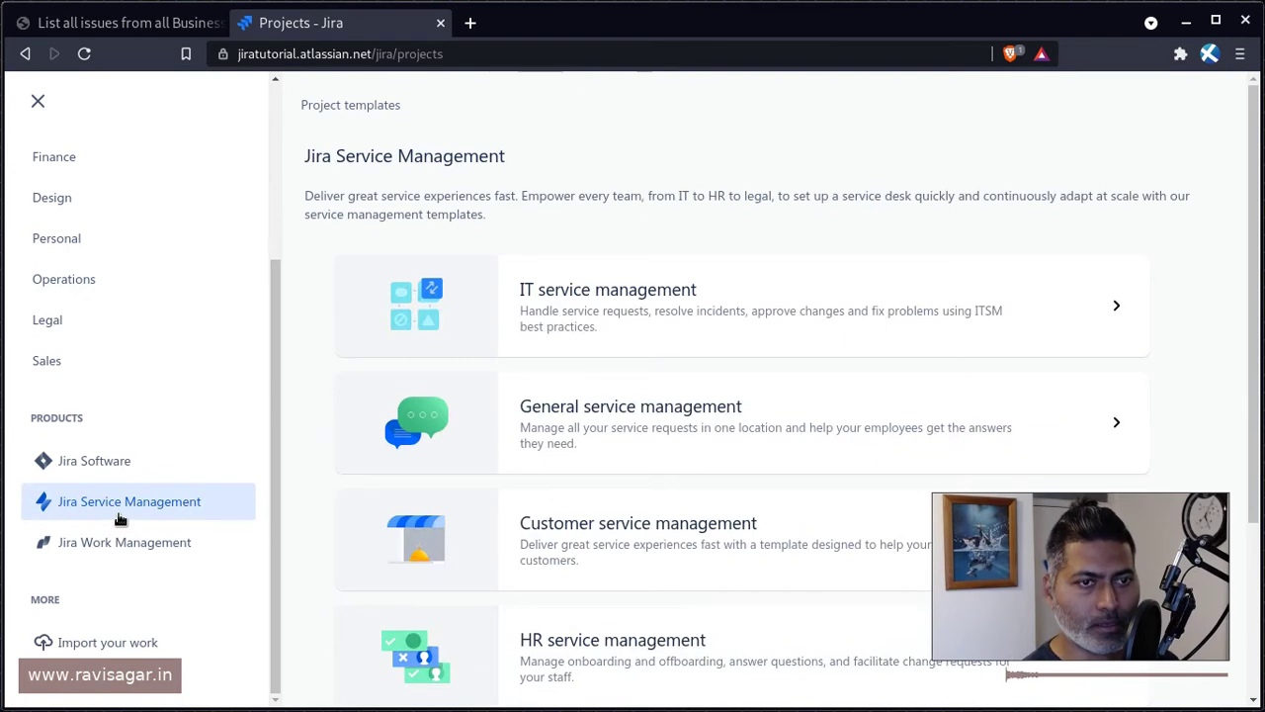
left_click(119, 457)
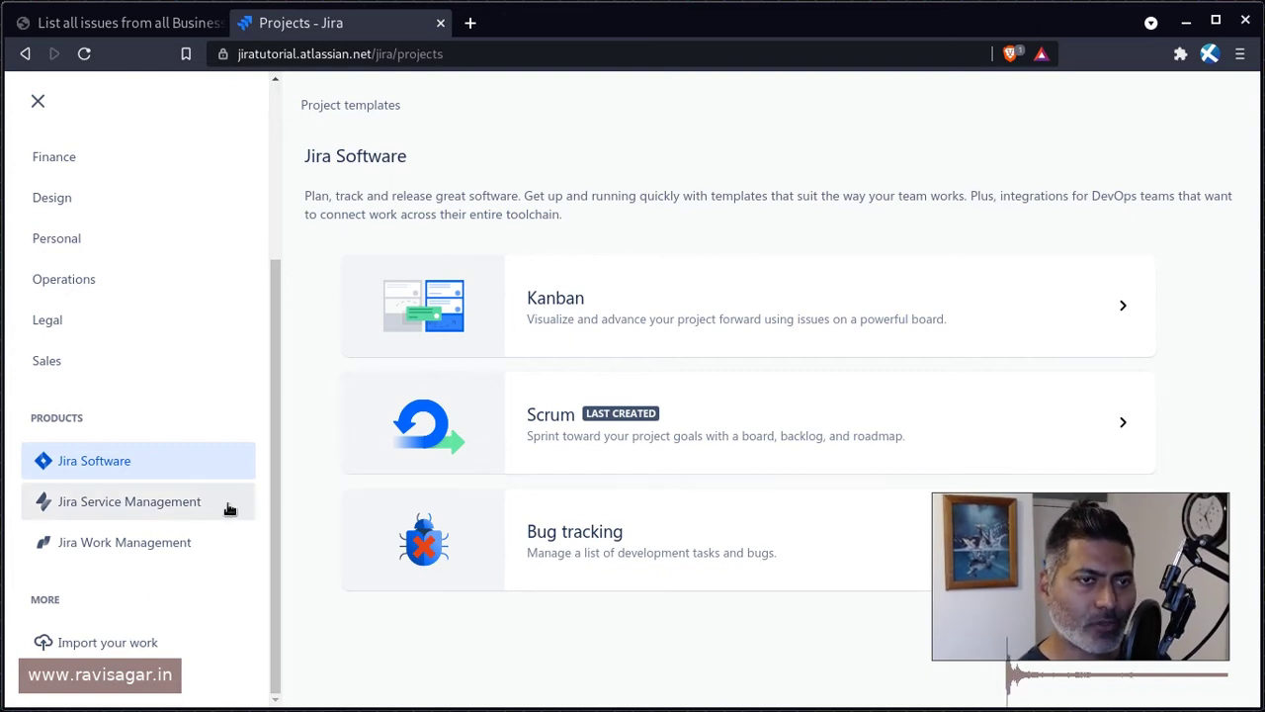
scroll(114, 356, "up", 3)
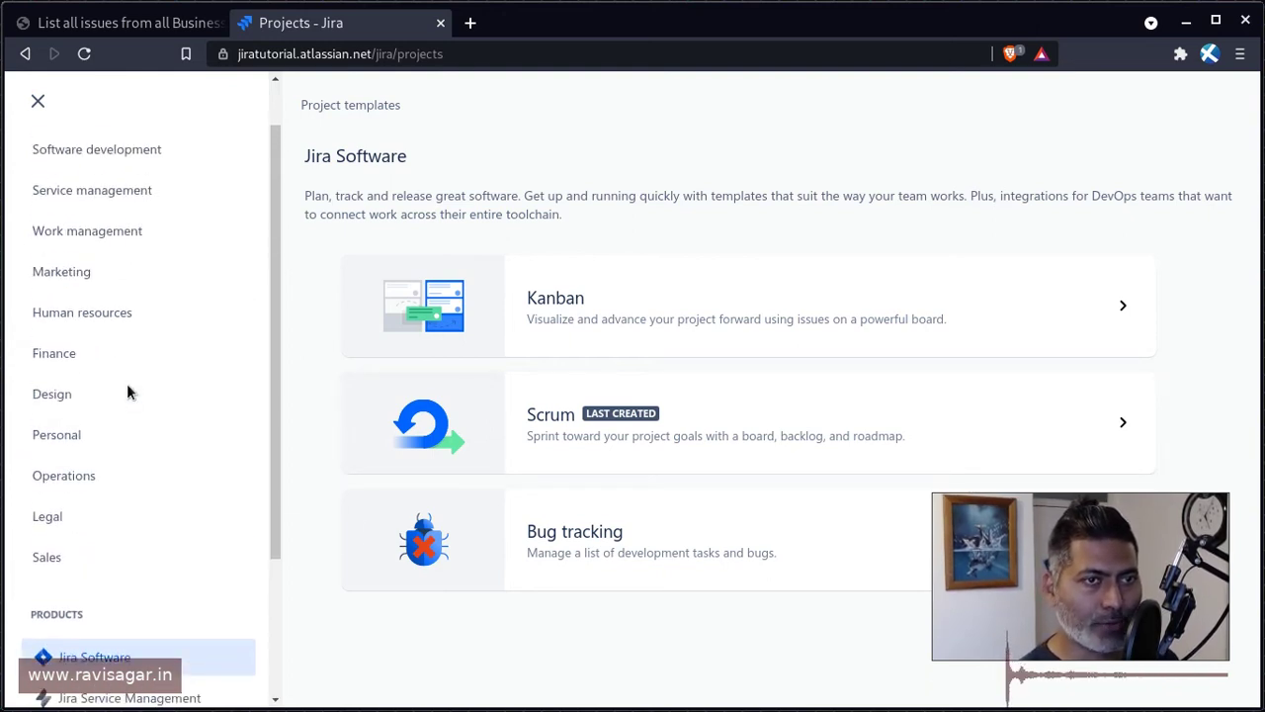
left_click(79, 428)
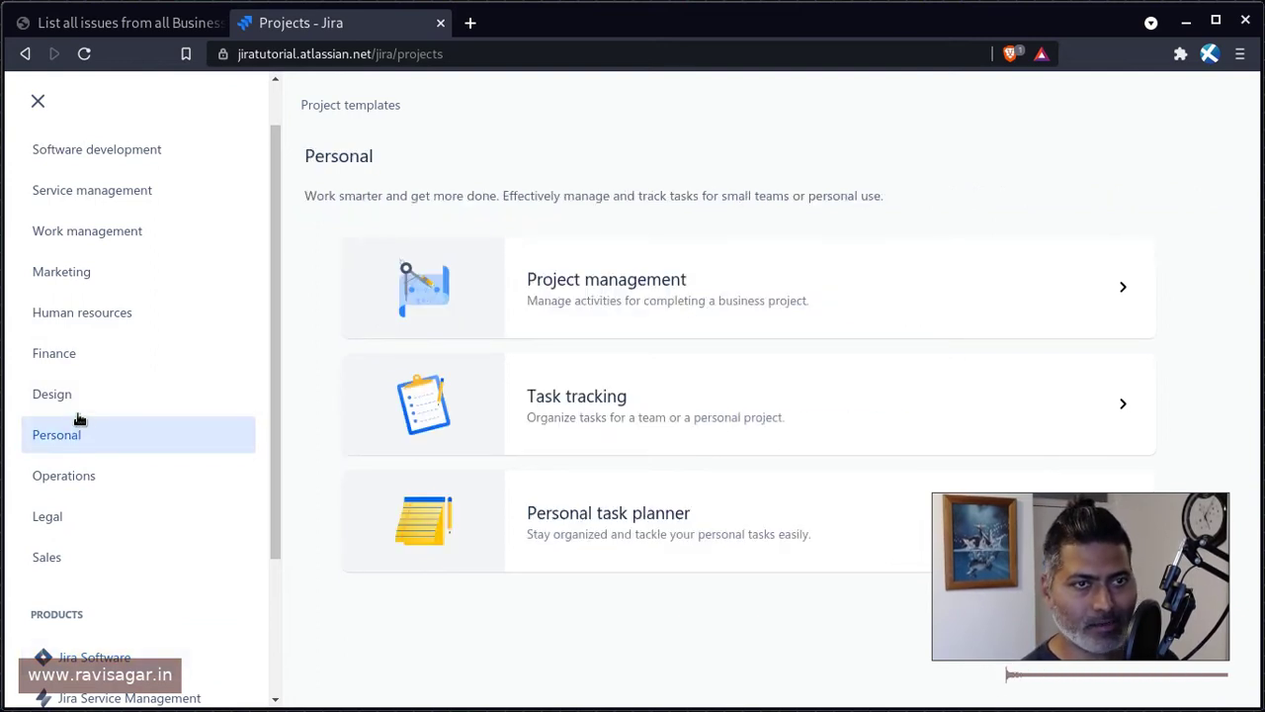
left_click(81, 352)
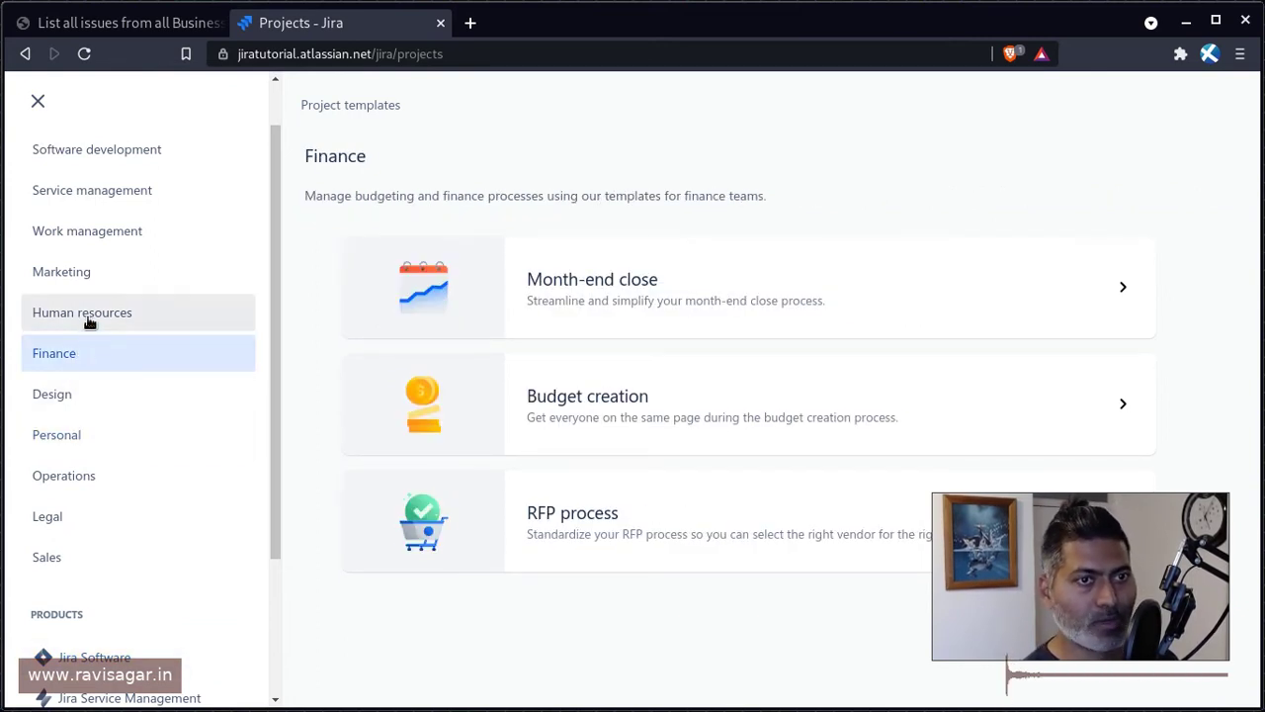
left_click(89, 317)
key("Escape")
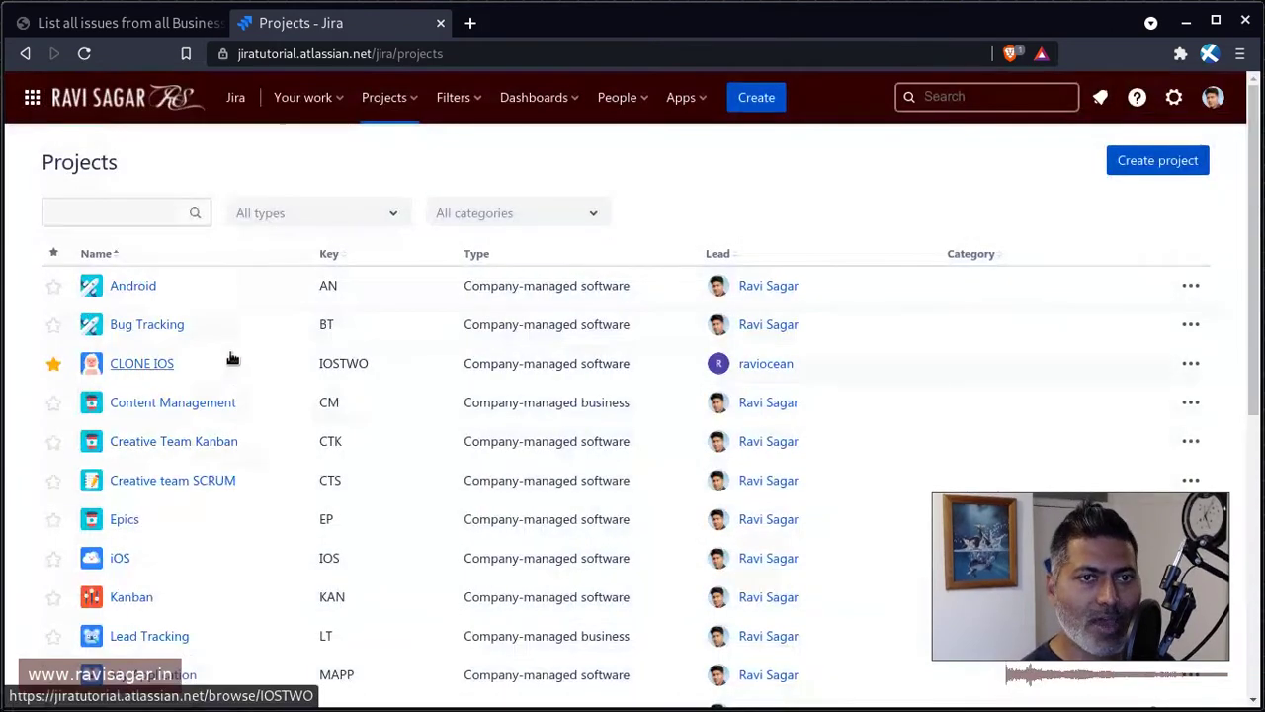
- Go from the projects list to the search page for all issues
scroll(265, 318, "down", 1)
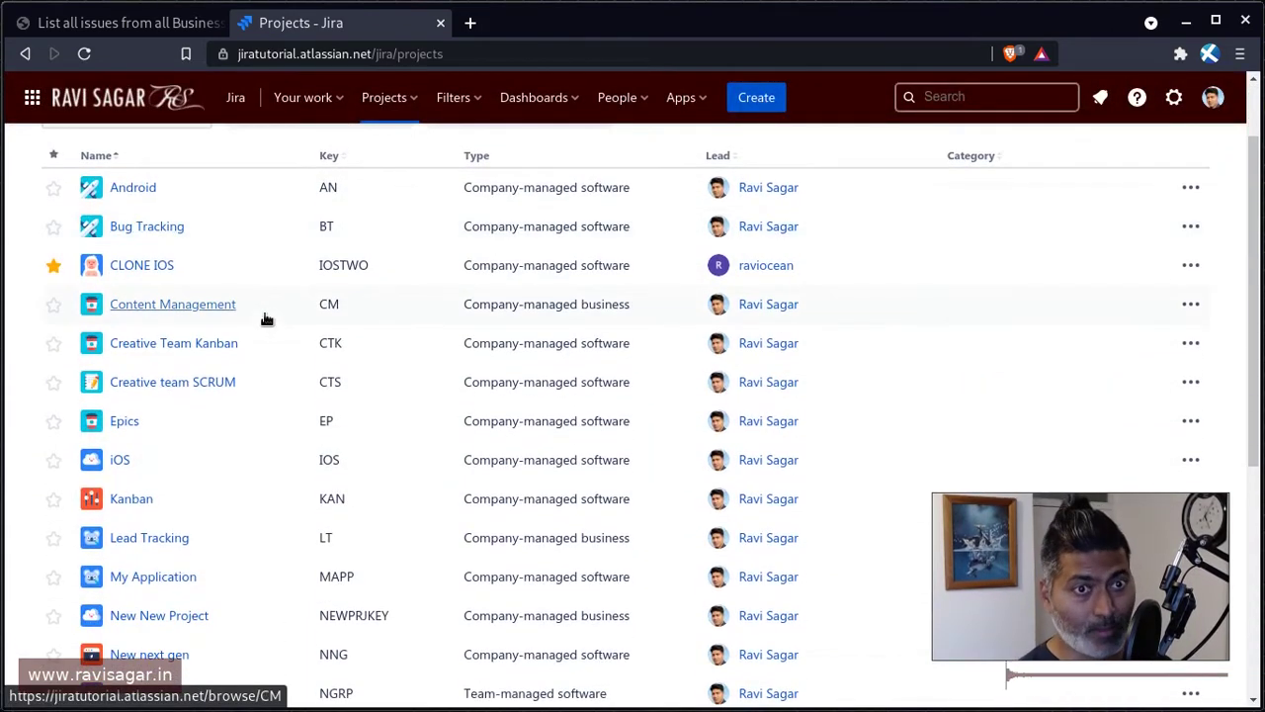
scroll(265, 319, "down", 4)
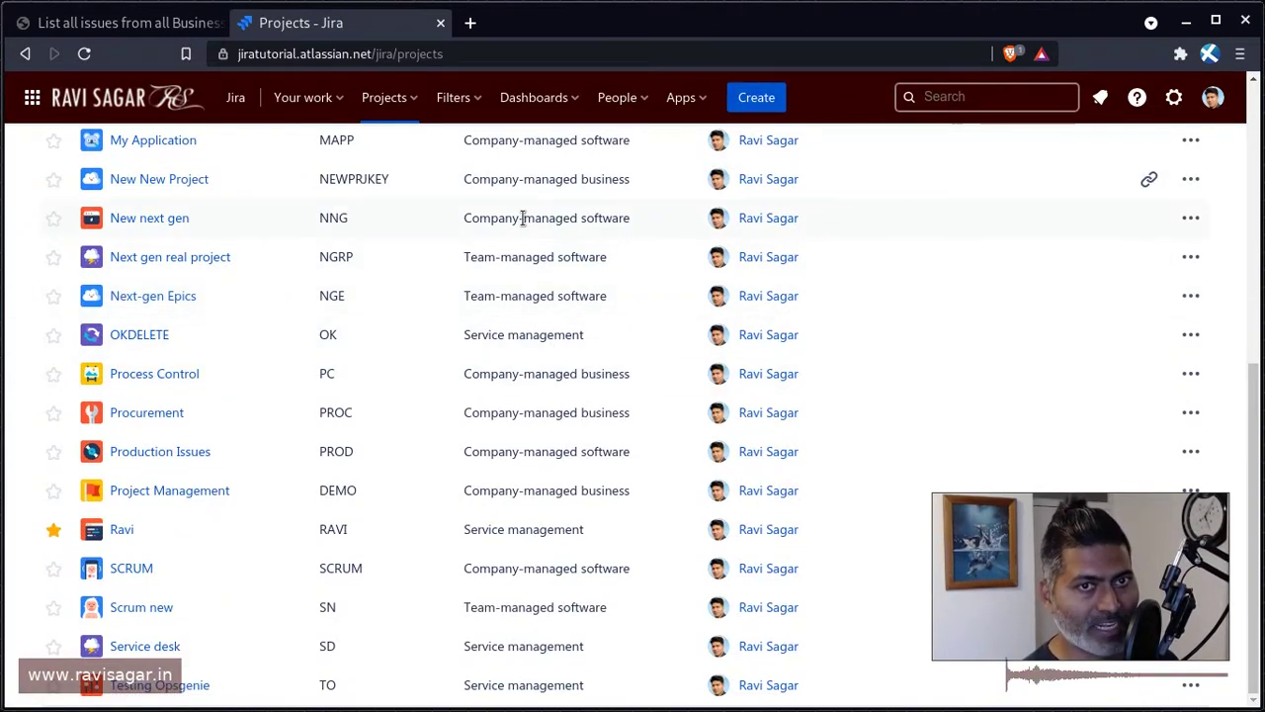
left_click(971, 94)
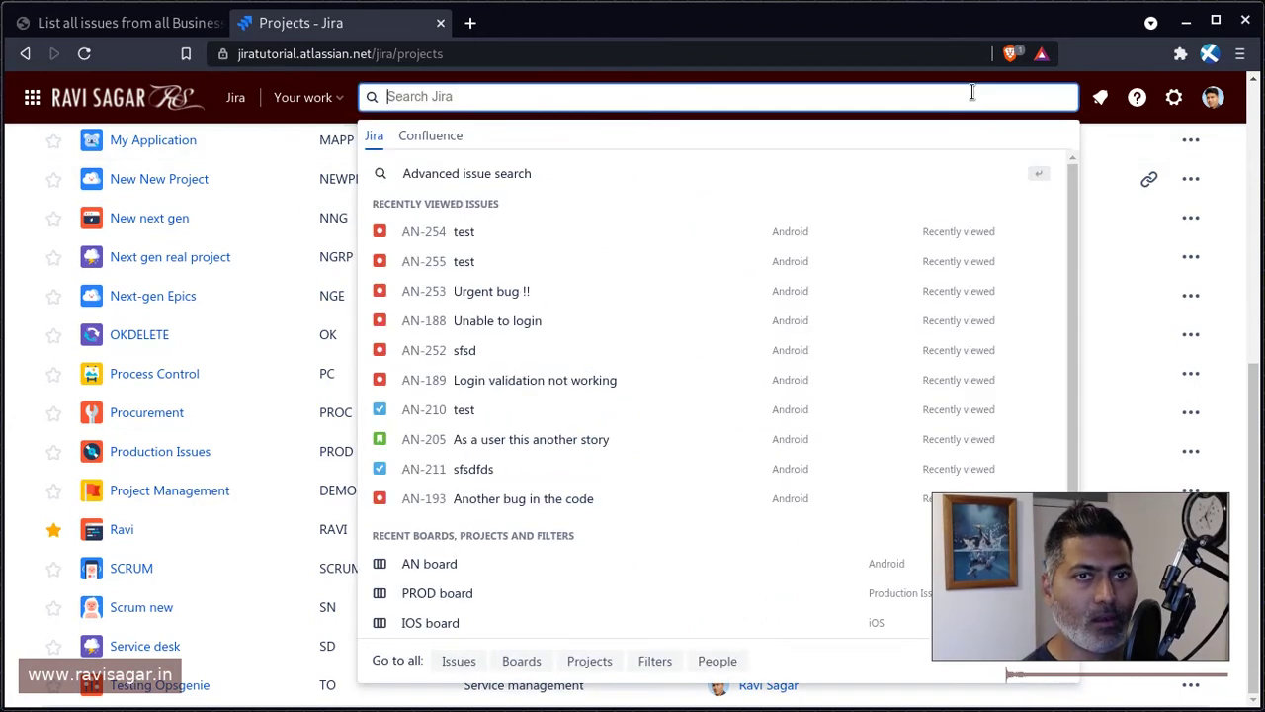
left_click(458, 660)
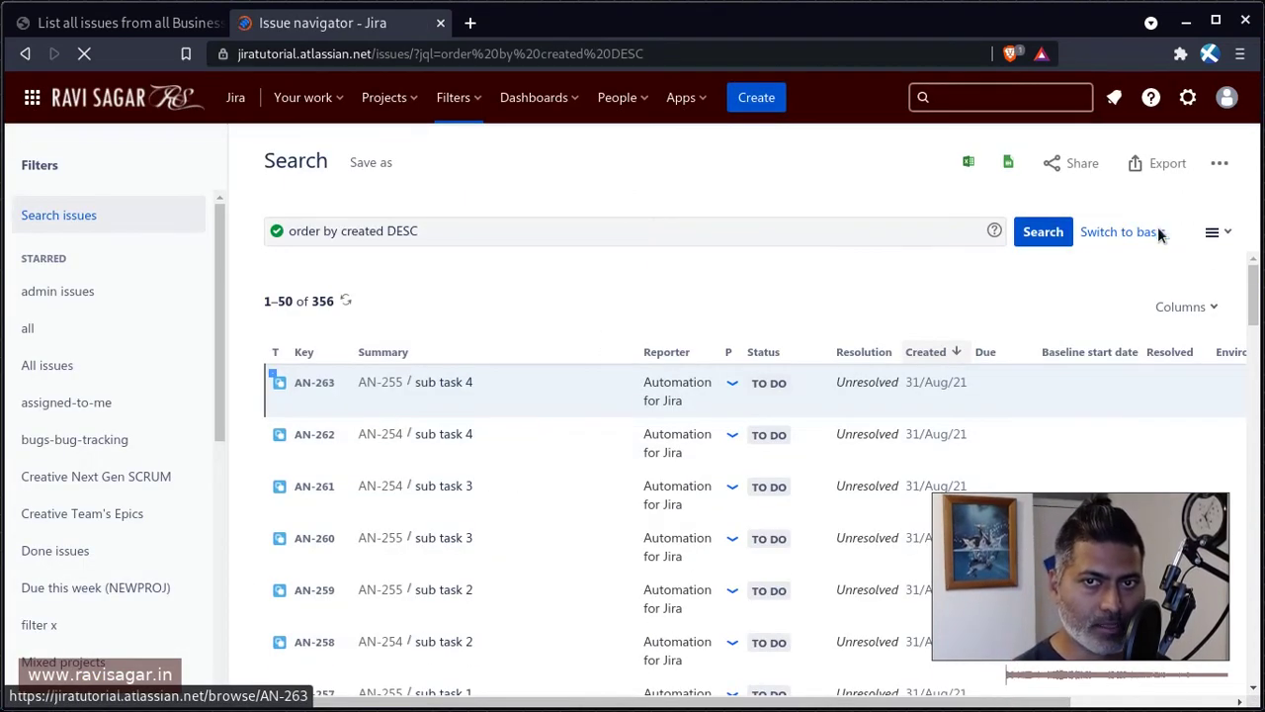
- Switch the issue search to basic mode and look for a "type" field among the additional criteria
left_click(1120, 232)
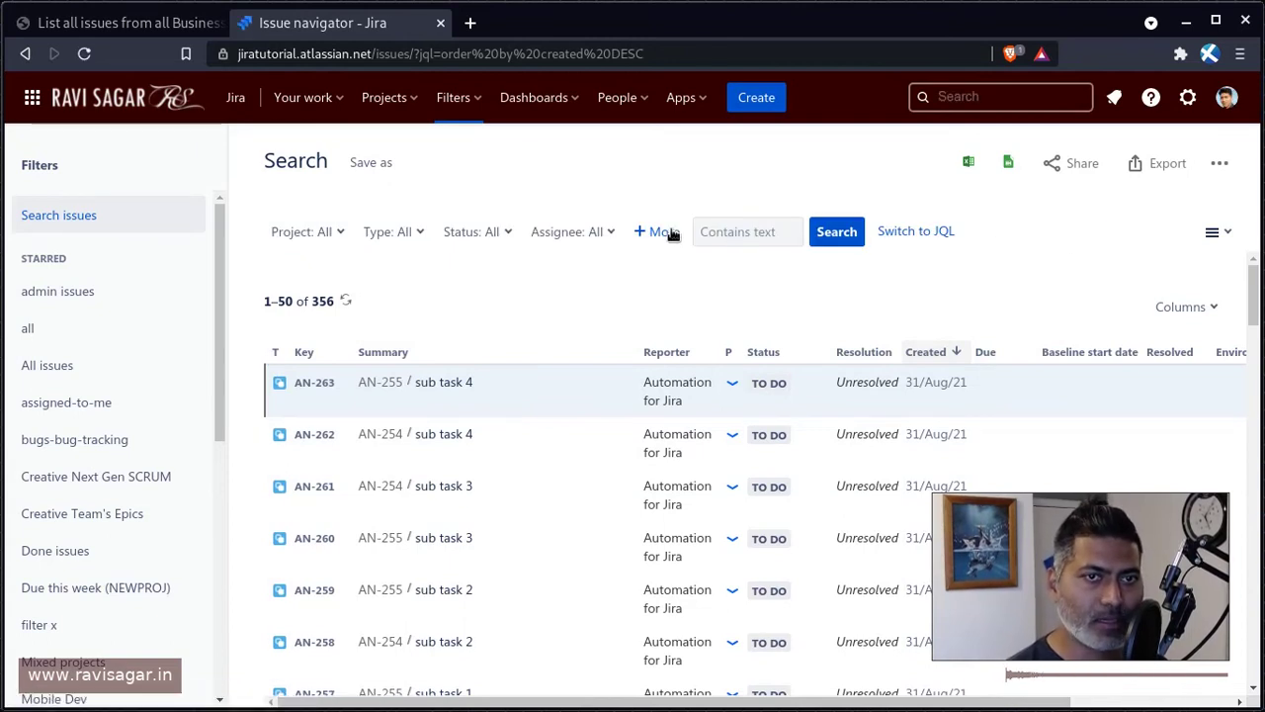
left_click(660, 233)
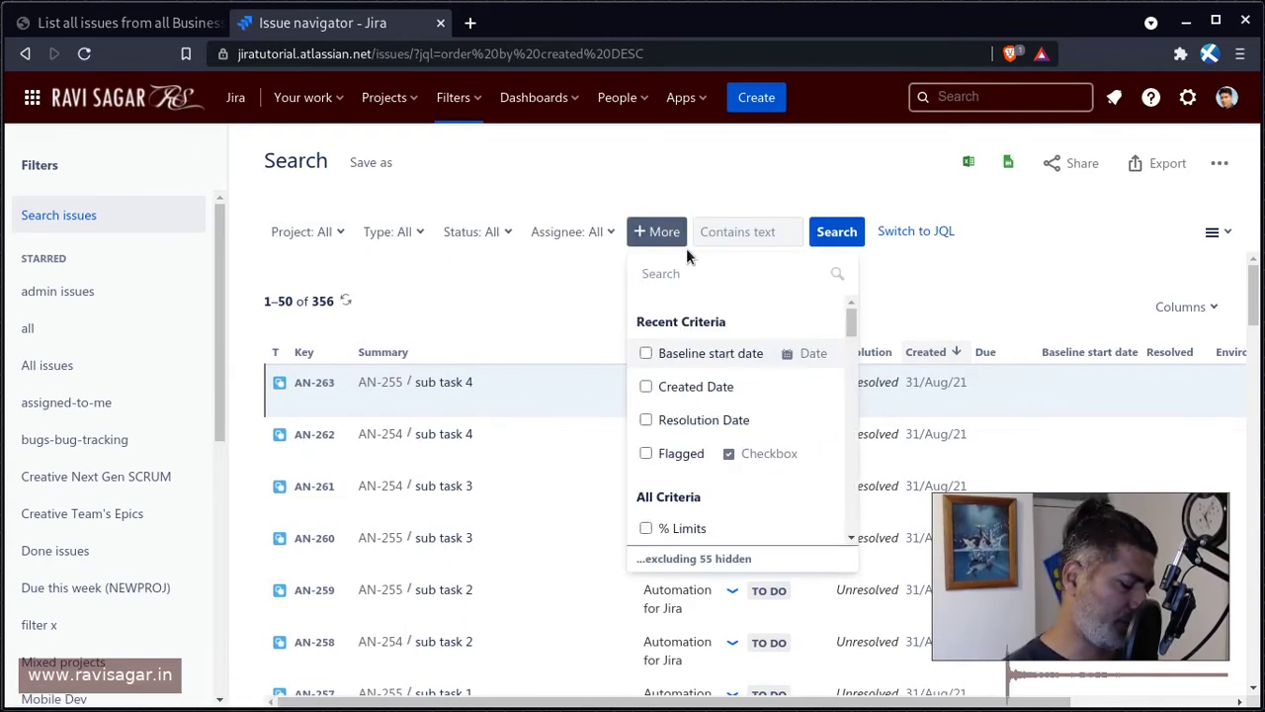
type("type")
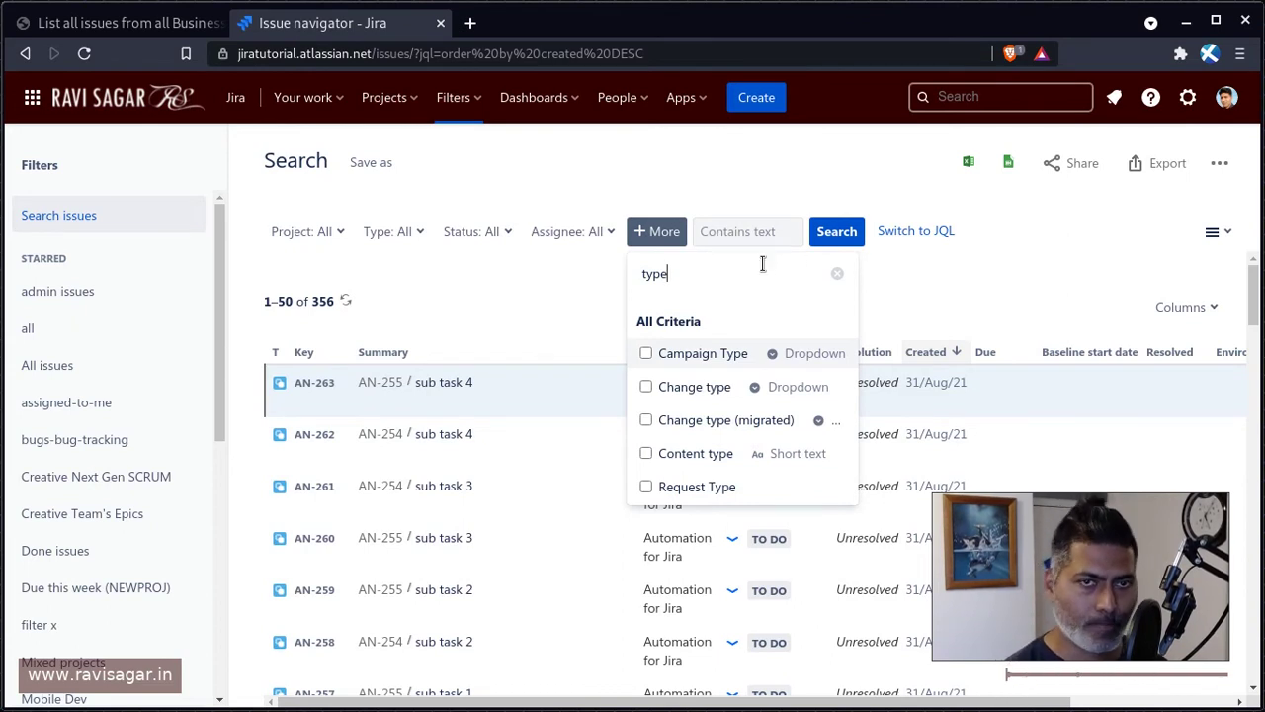
double_click(756, 263)
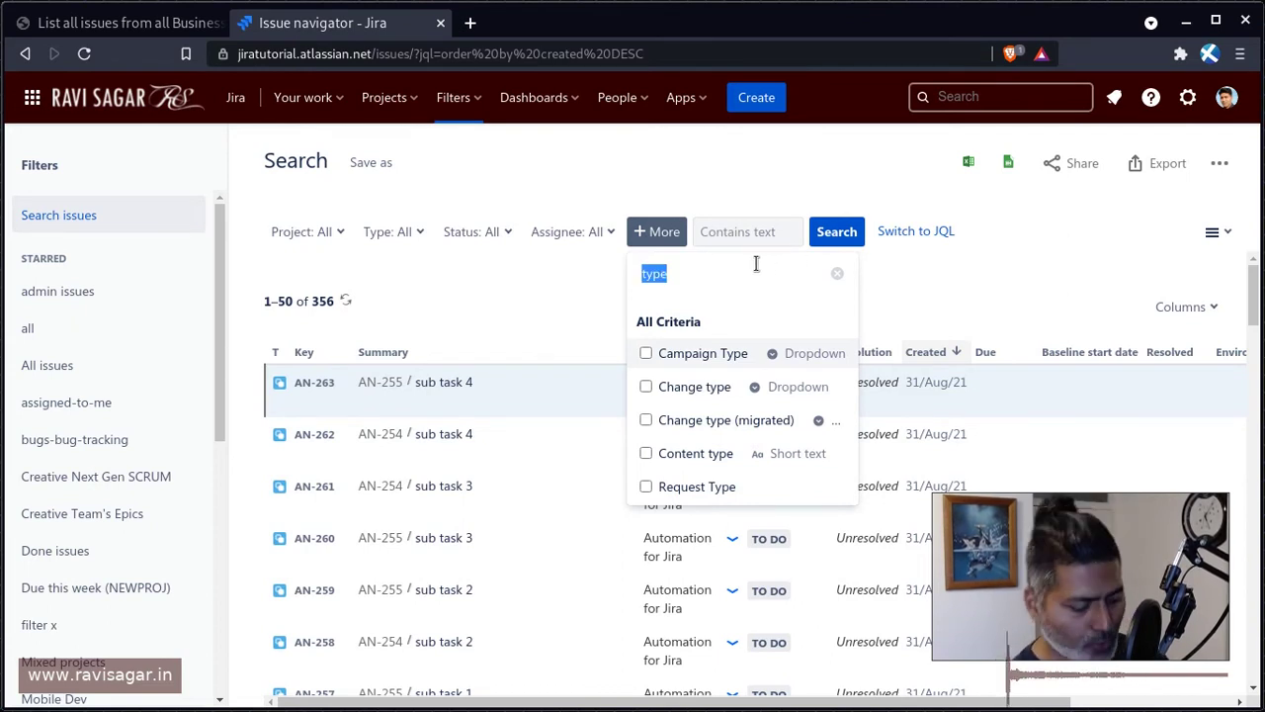
type("type")
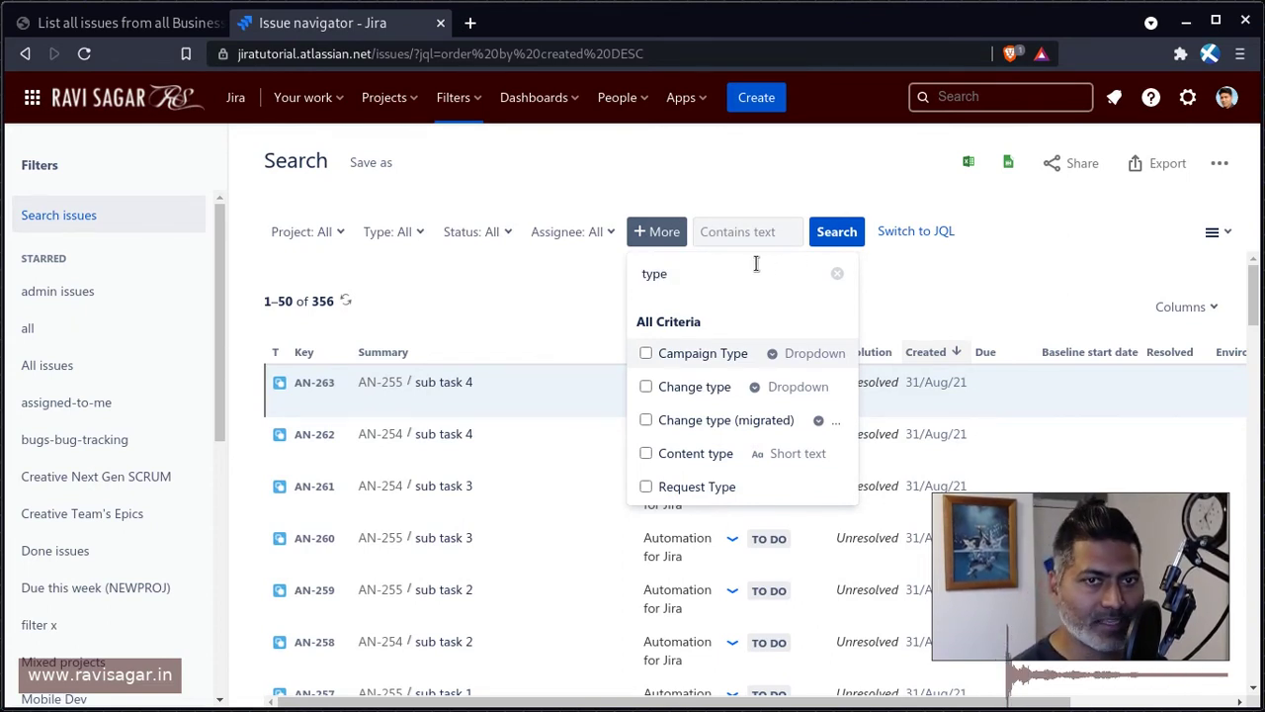
- Switch back to JQL mode and replace the whole query with the projectType field
left_click(915, 231)
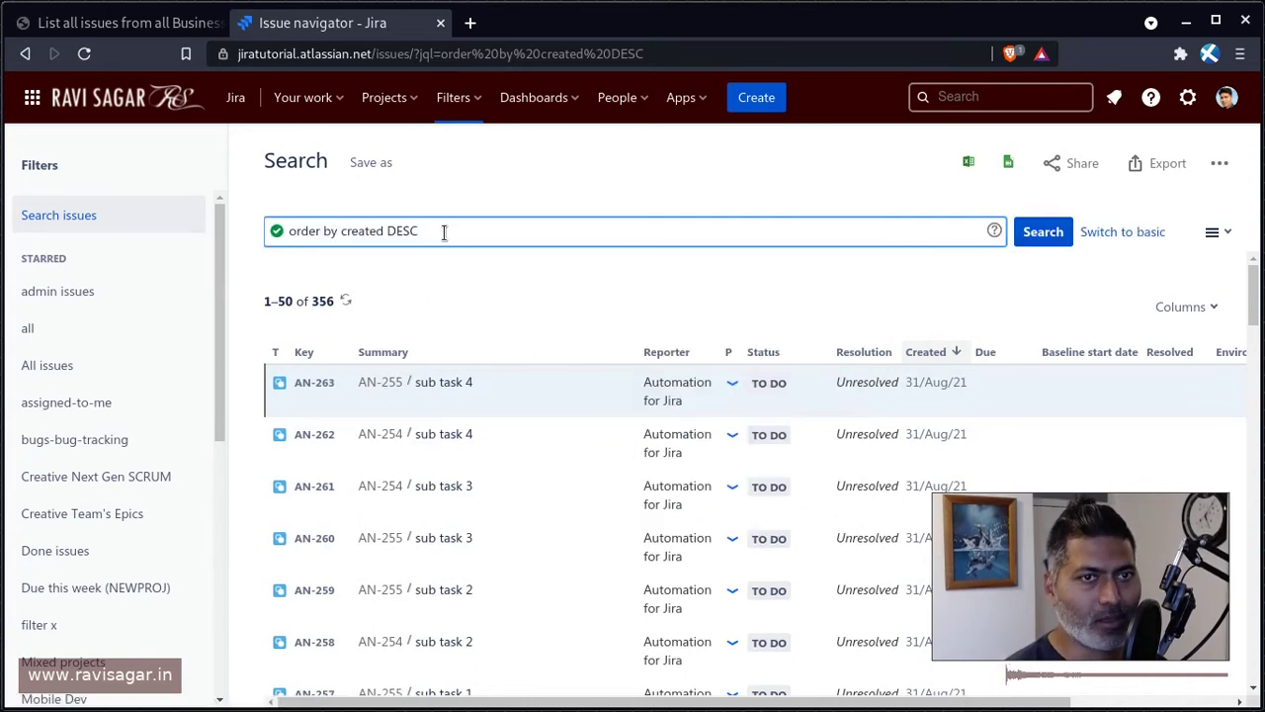
key("ctrl+shift+Left")
key("ctrl+shift+Left")
key("ctrl+shift+Left")
key("ctrl+shift+Left")
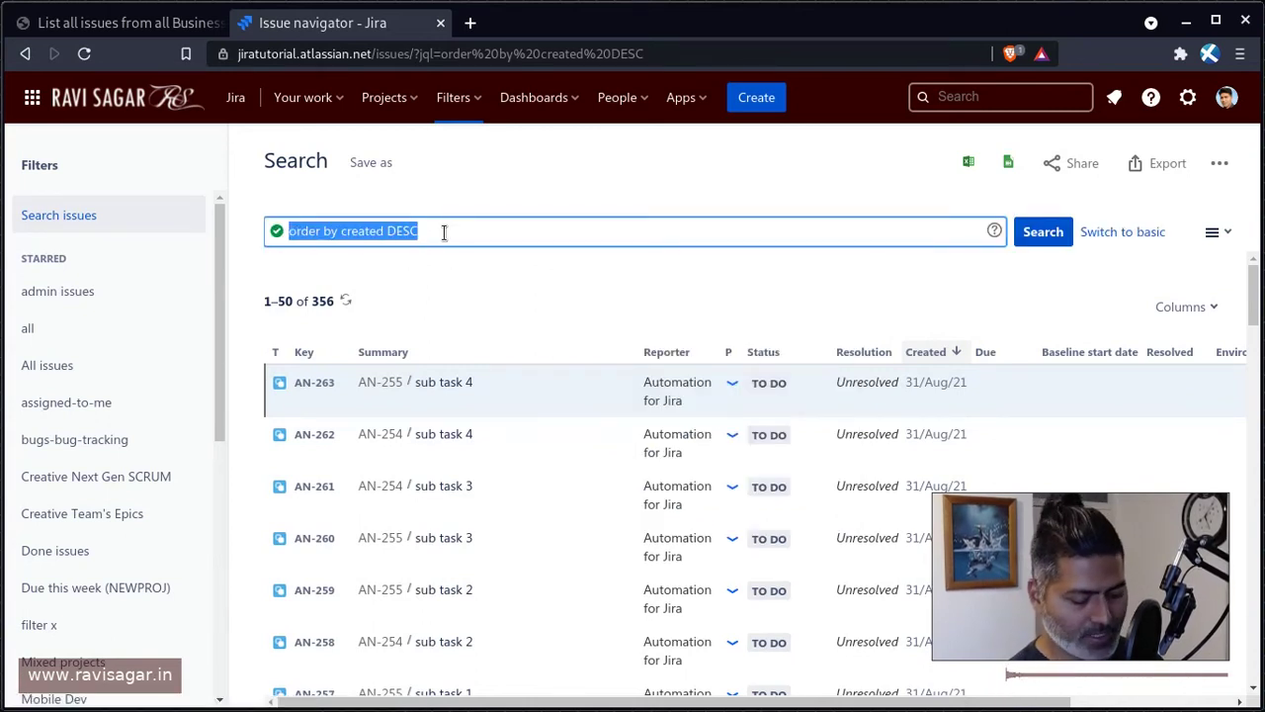
type("typ")
key("BackSpace")
key("BackSpace")
key("BackSpace")
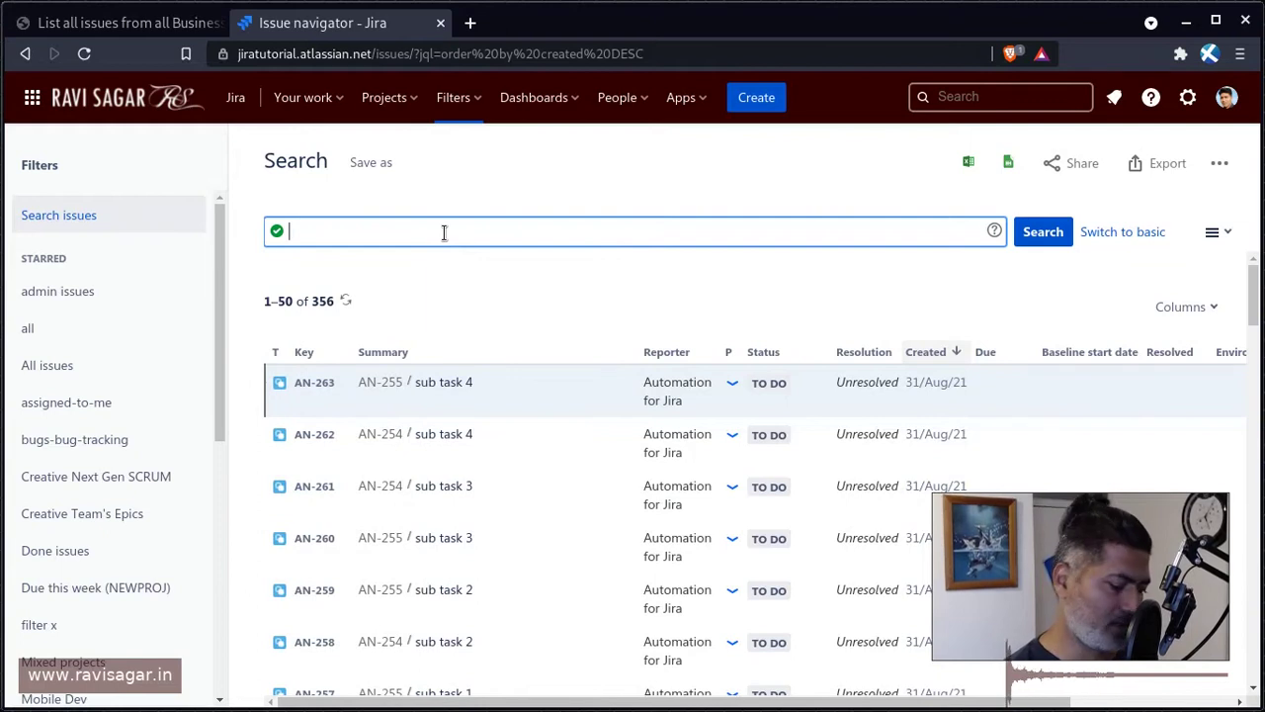
type("proje")
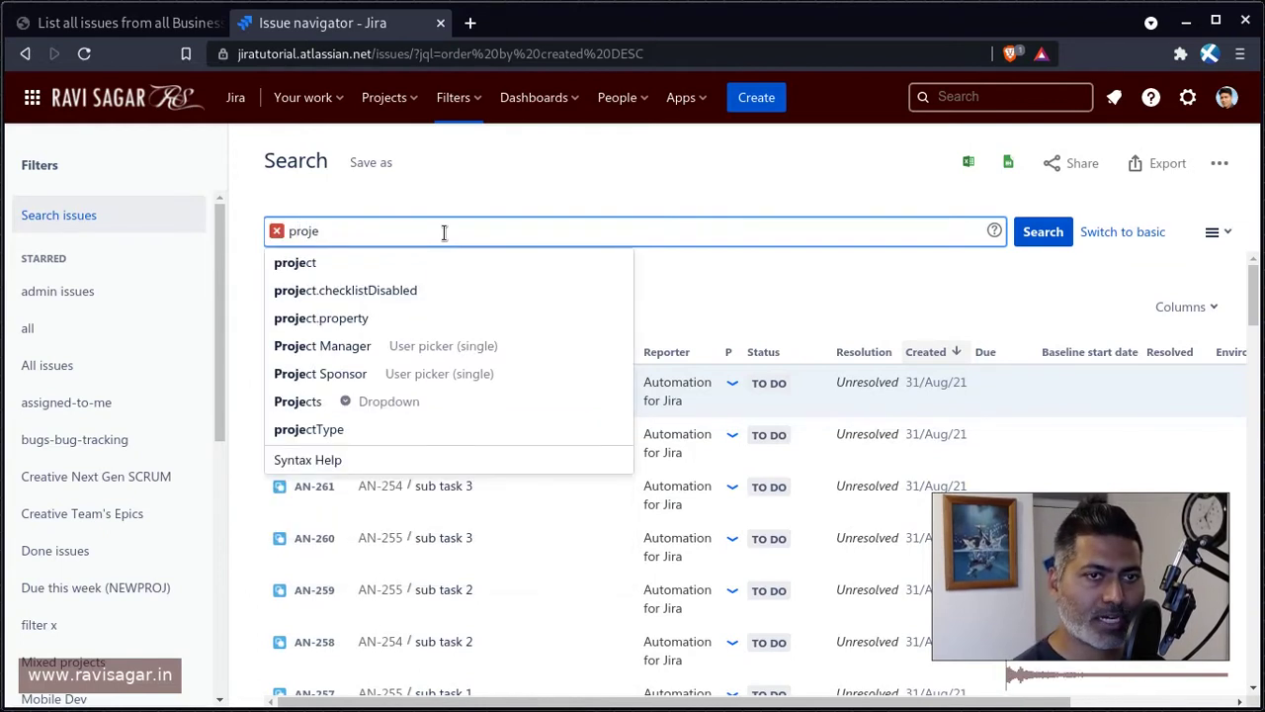
key("Up")
key("Return")
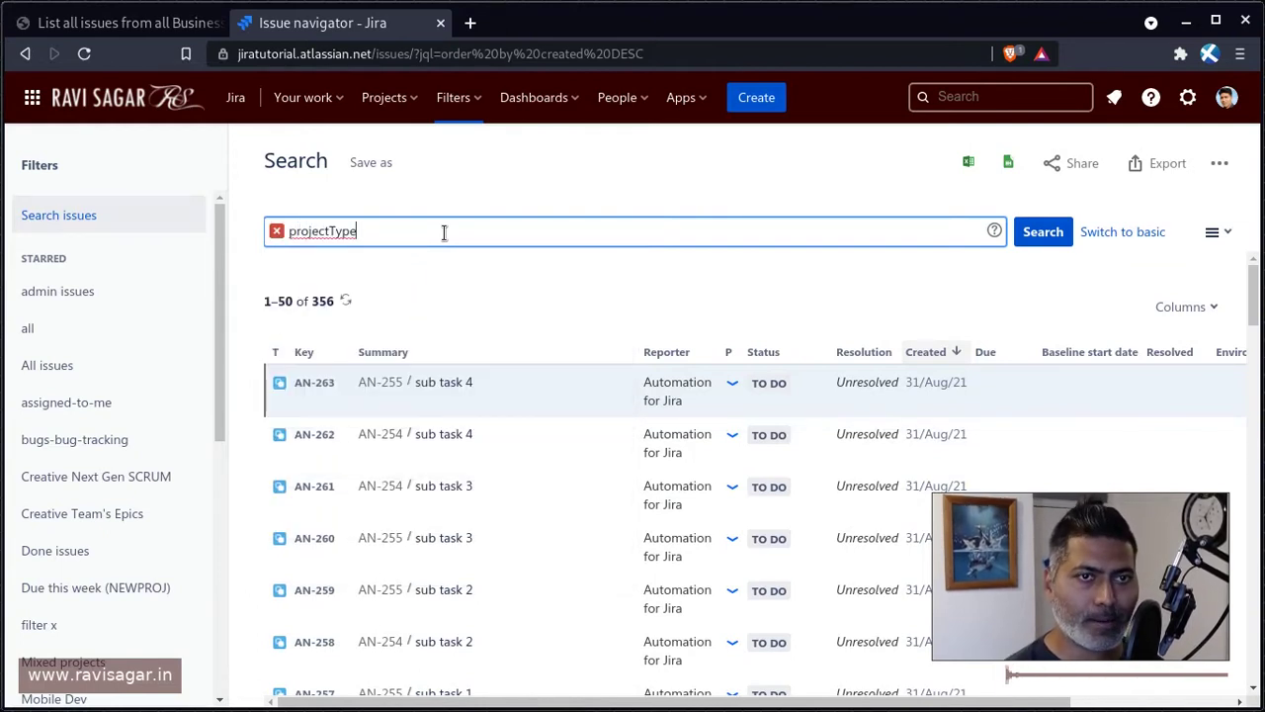
- Complete the query as projectType = software
type("=")
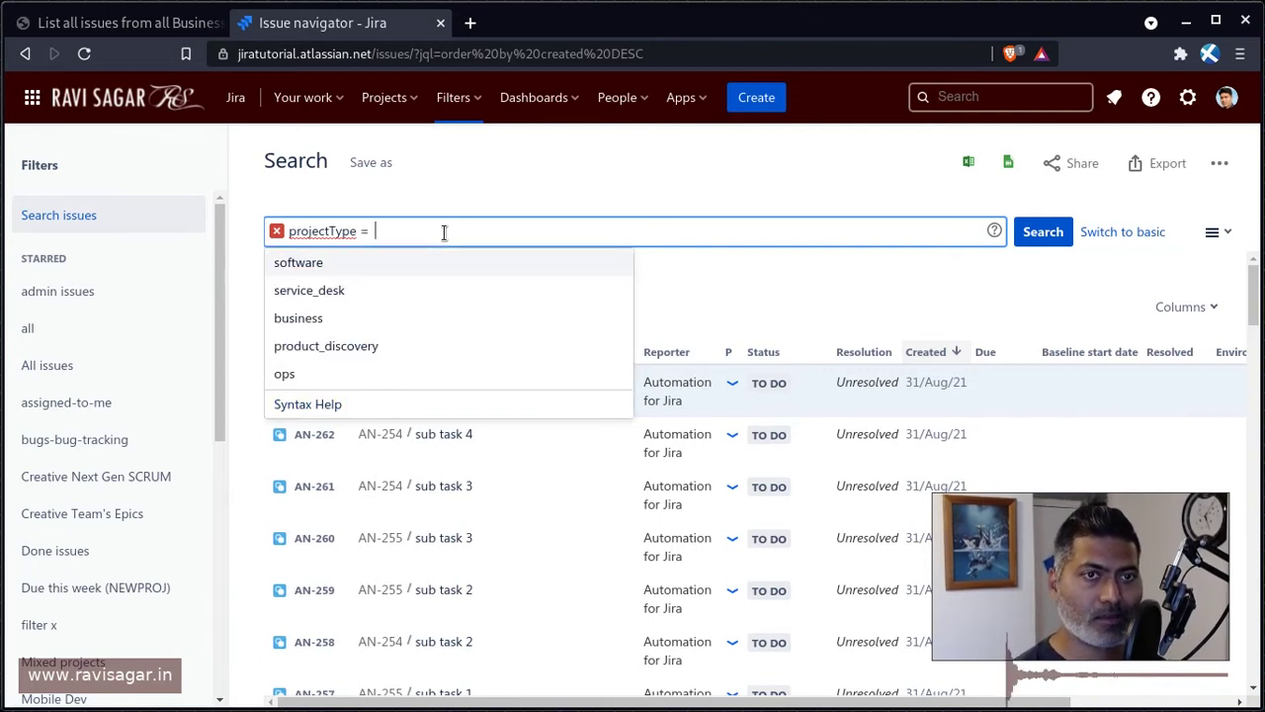
key("Down")
key("Return")
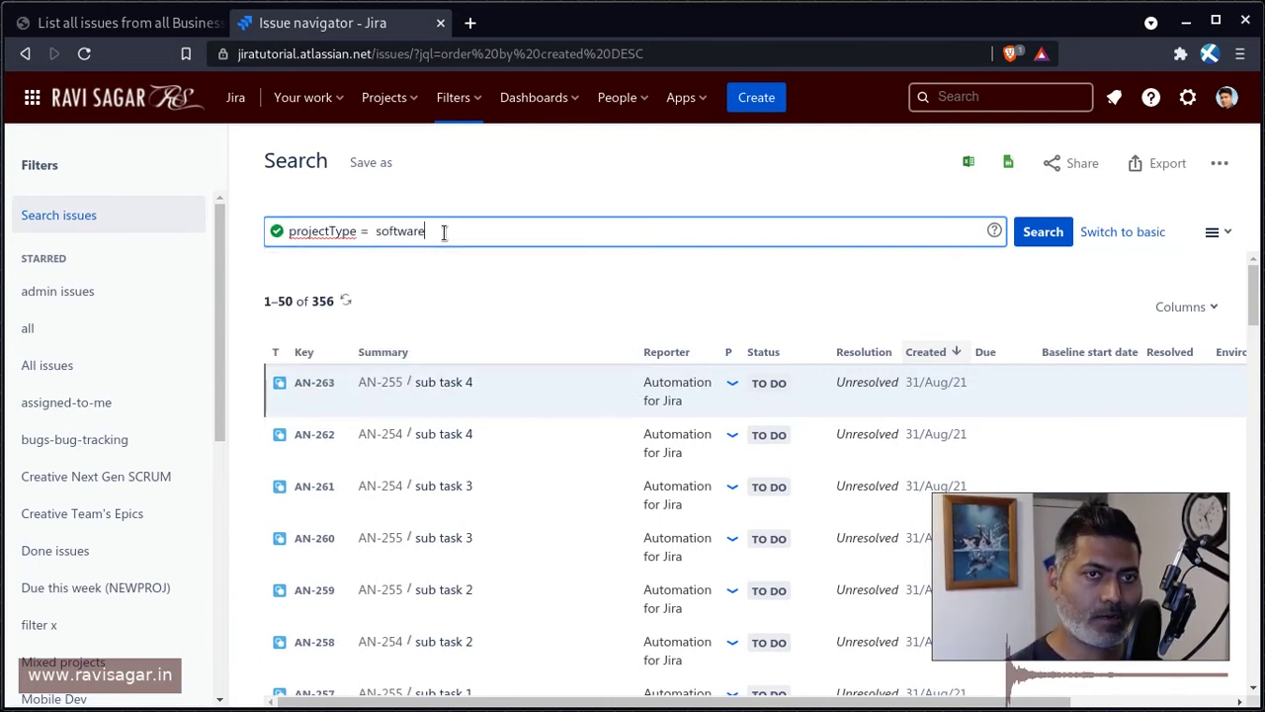
- Replace the = software condition after projectType with the in operator and an empty pair of parentheses
key("BackSpace")
key("BackSpace")
key("BackSpace")
key("BackSpace")
key("BackSpace")
key("BackSpace")
key("BackSpace")
key("BackSpace")
key("BackSpace")
key("BackSpace")
key("BackSpace")
key("BackSpace")
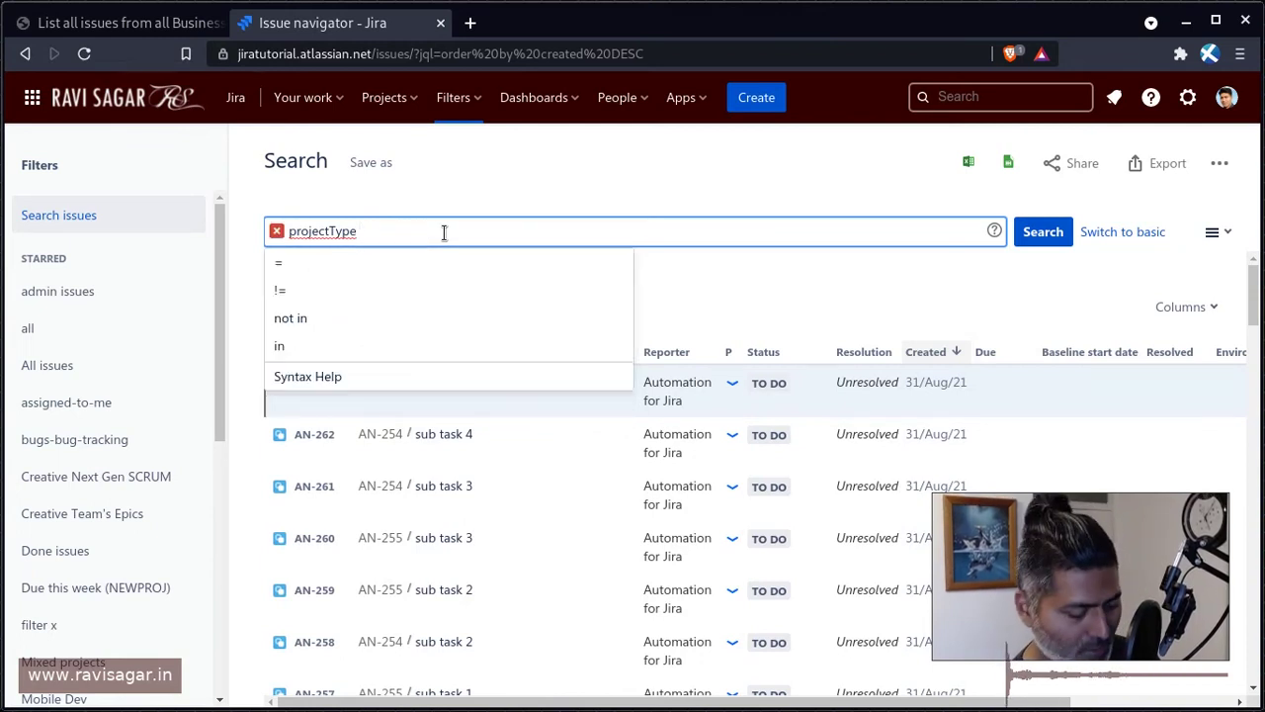
type("in ()")
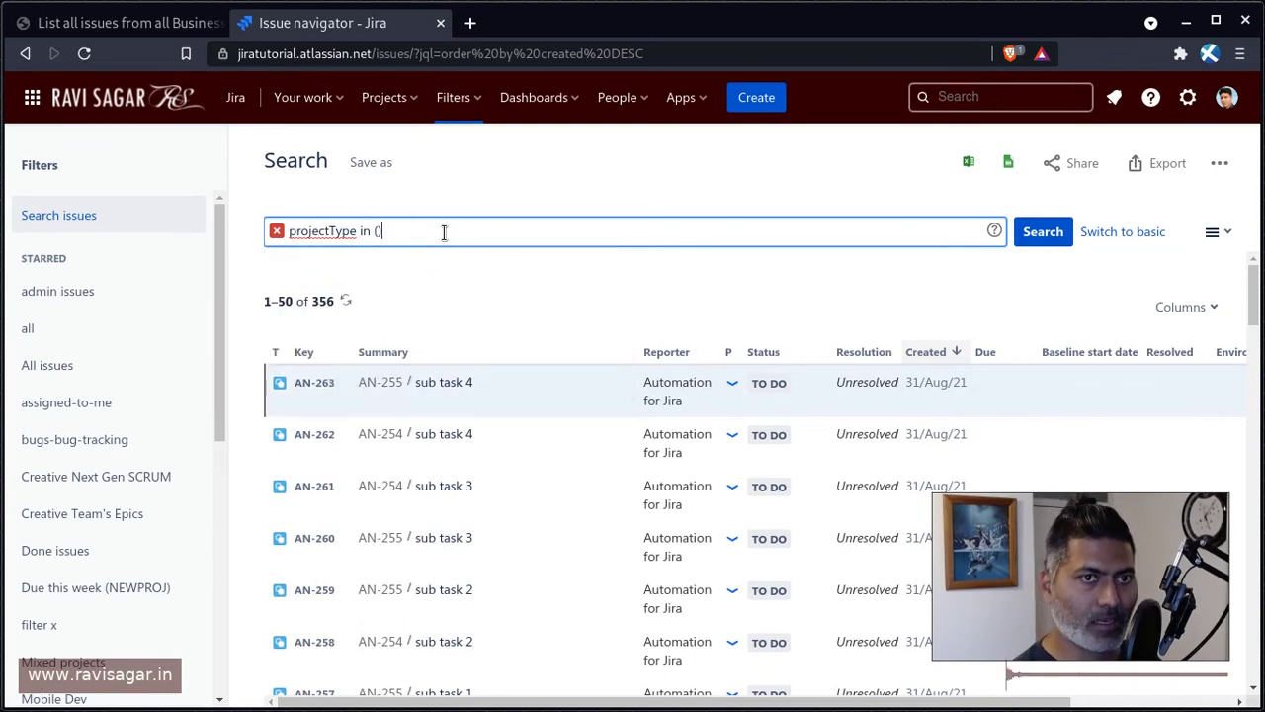
- Fill the parentheses with business and run the search for projectType in (business)
key("Left")
key("Down")
key("Down")
key("Down")
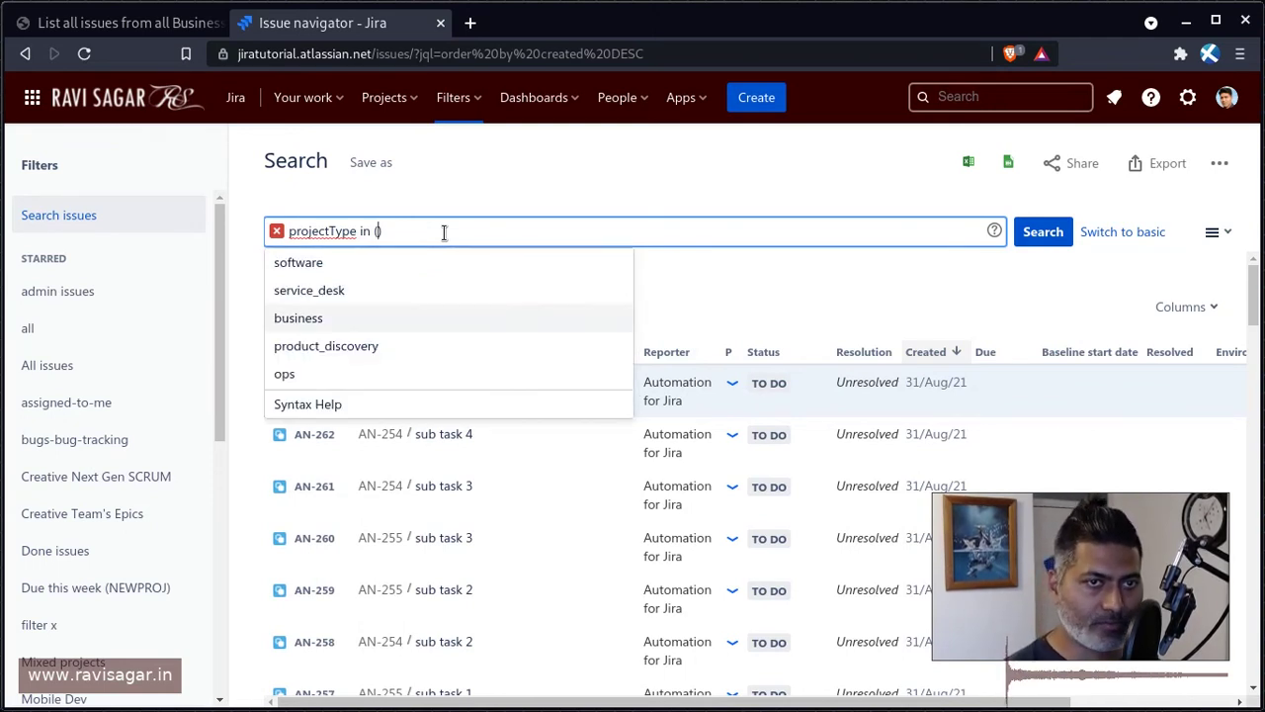
key("Return")
left_click(1035, 247)
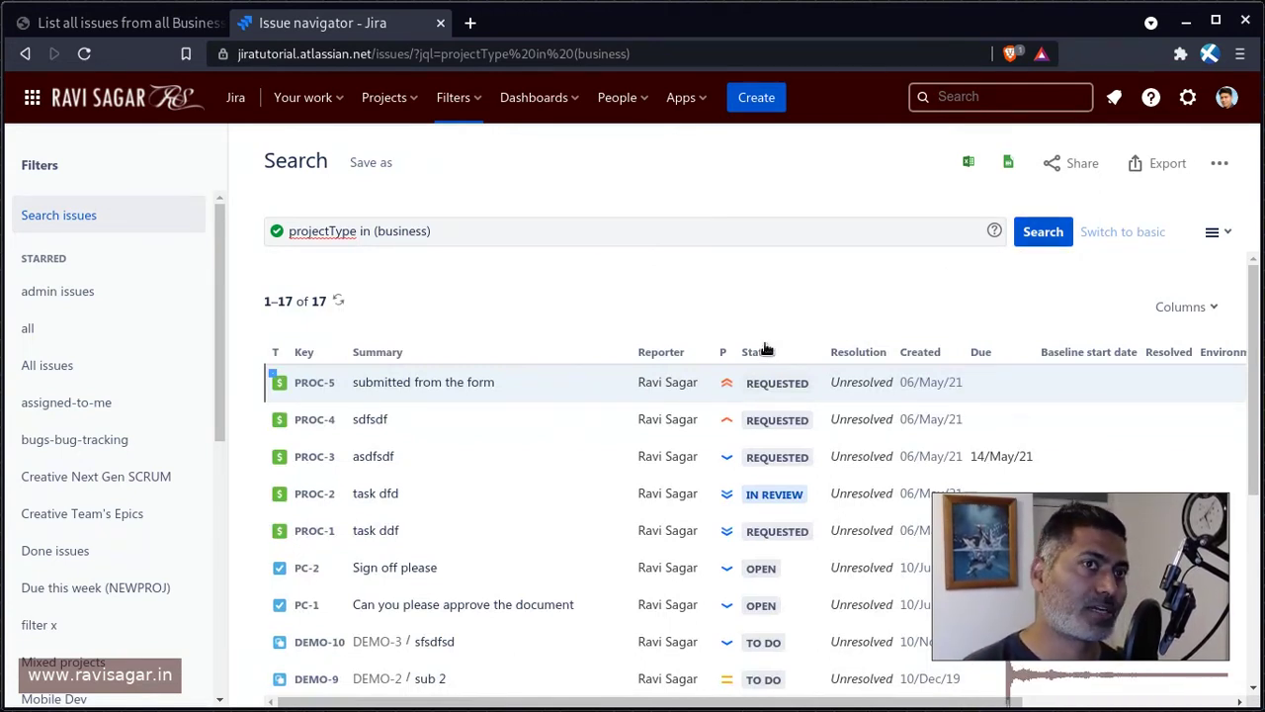
- Add ops as a second project type after business in the query and run the search
left_click(521, 236)
key("Left")
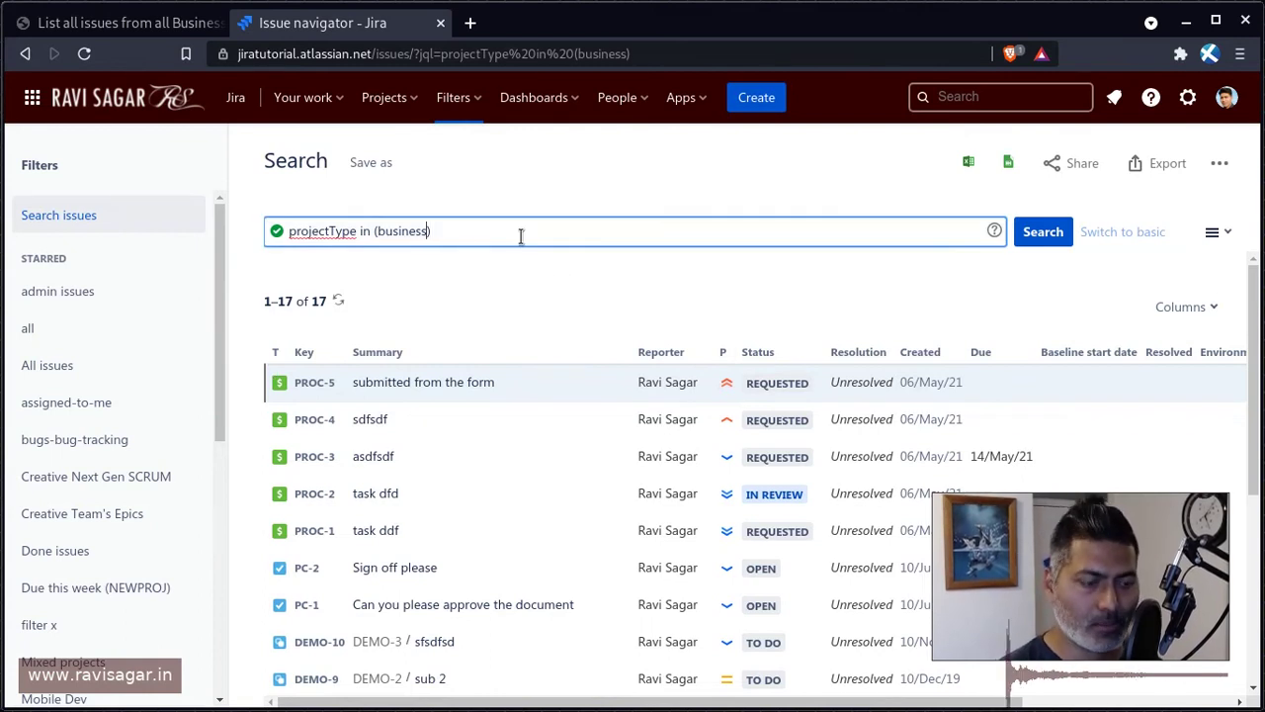
type(",")
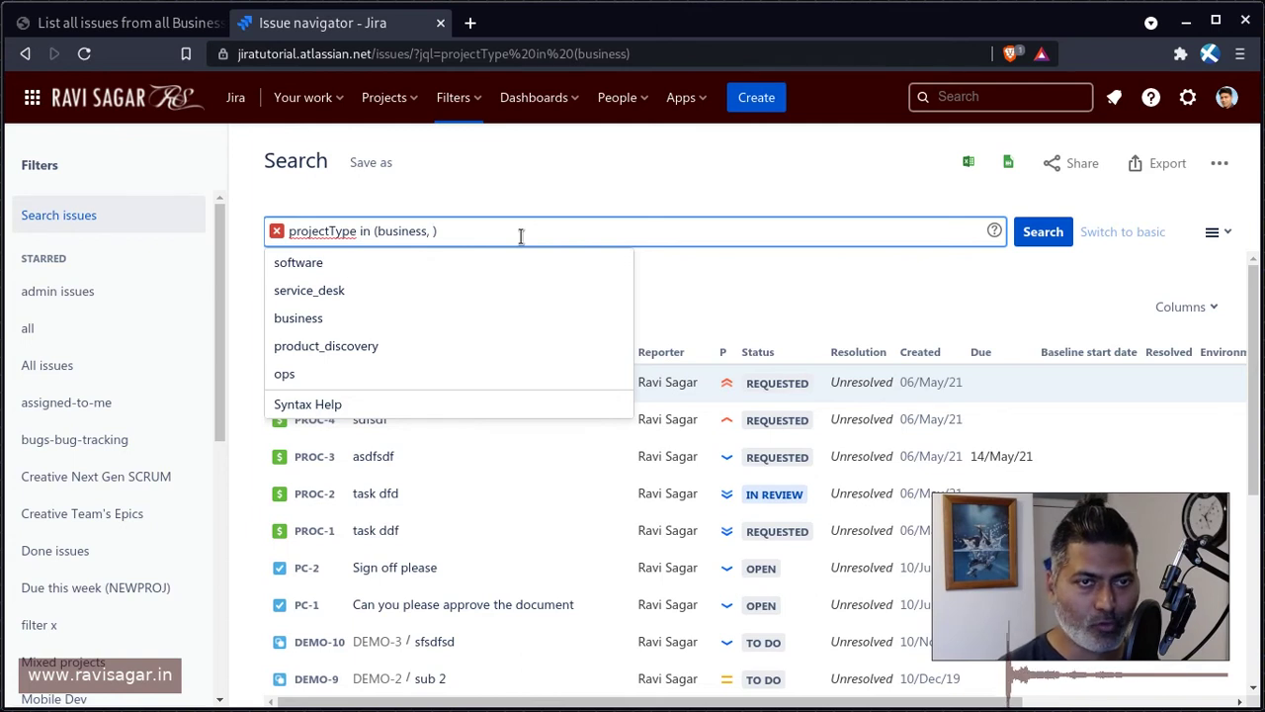
key("Up")
key("Return")
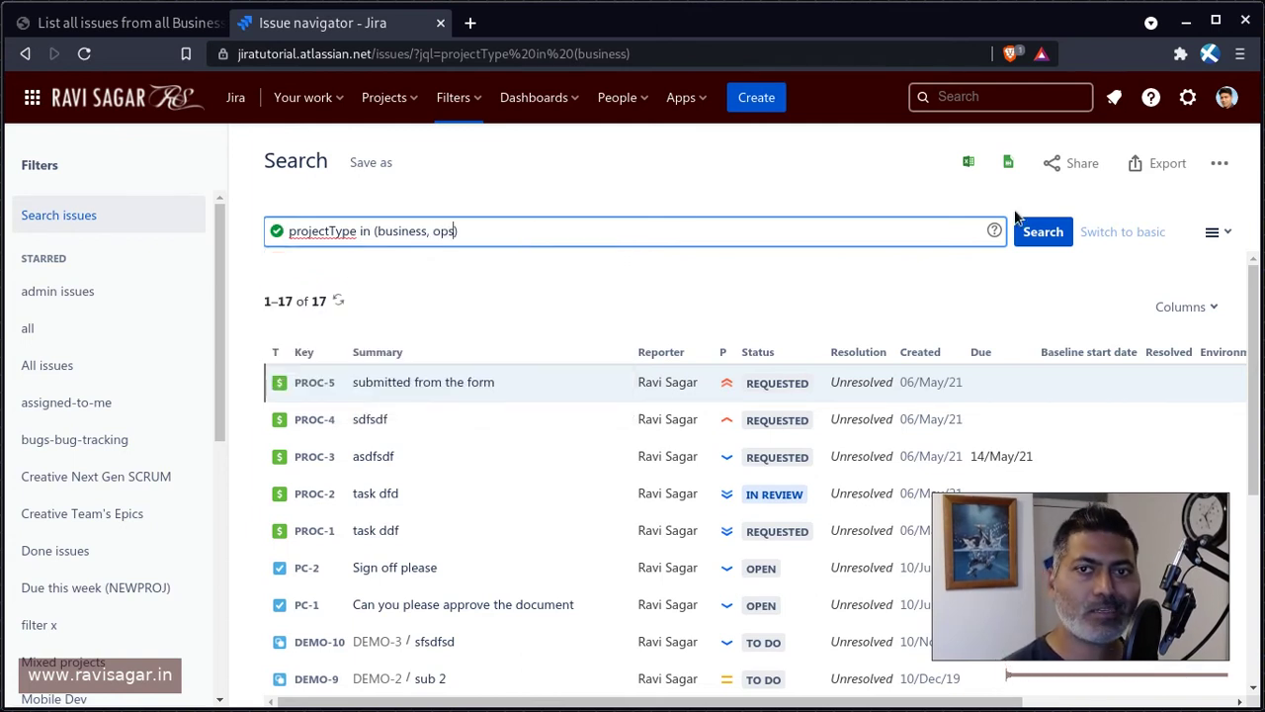
left_click(1040, 235)
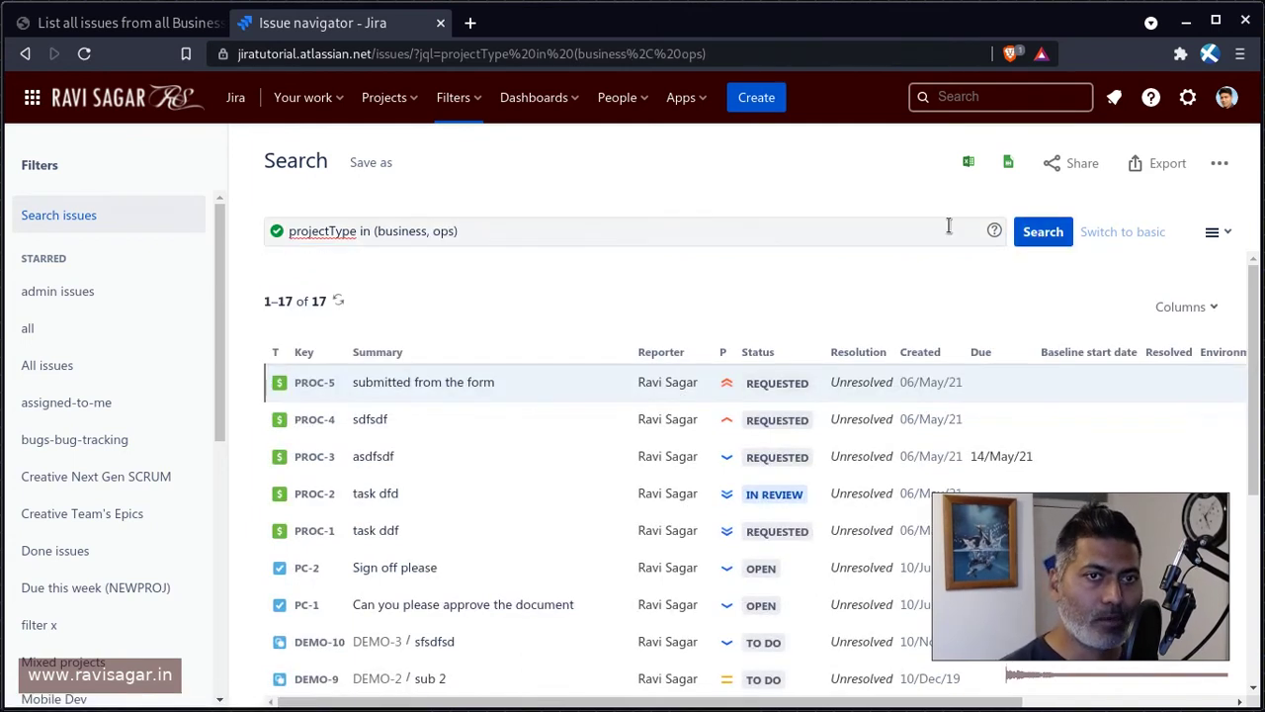
- Remove ops from the query's project type list, leaving only business, and run the search again
left_click(454, 230)
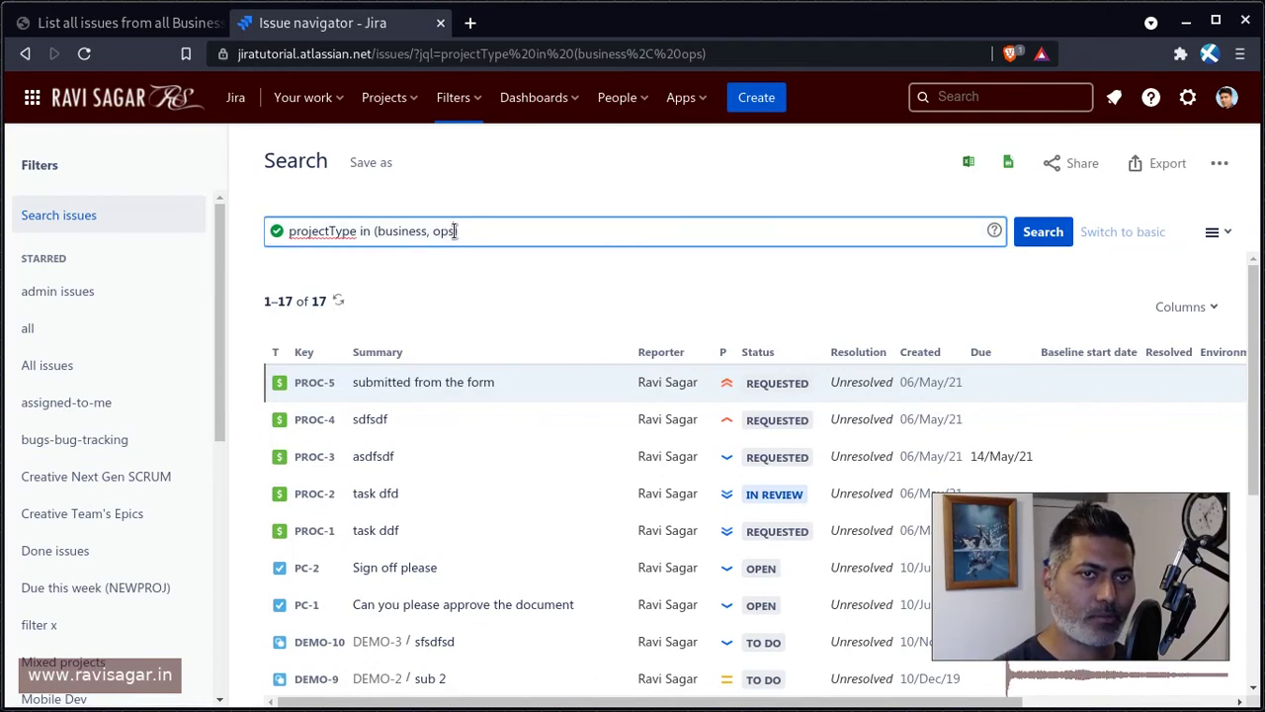
key("BackSpace")
key("BackSpace")
key("BackSpace")
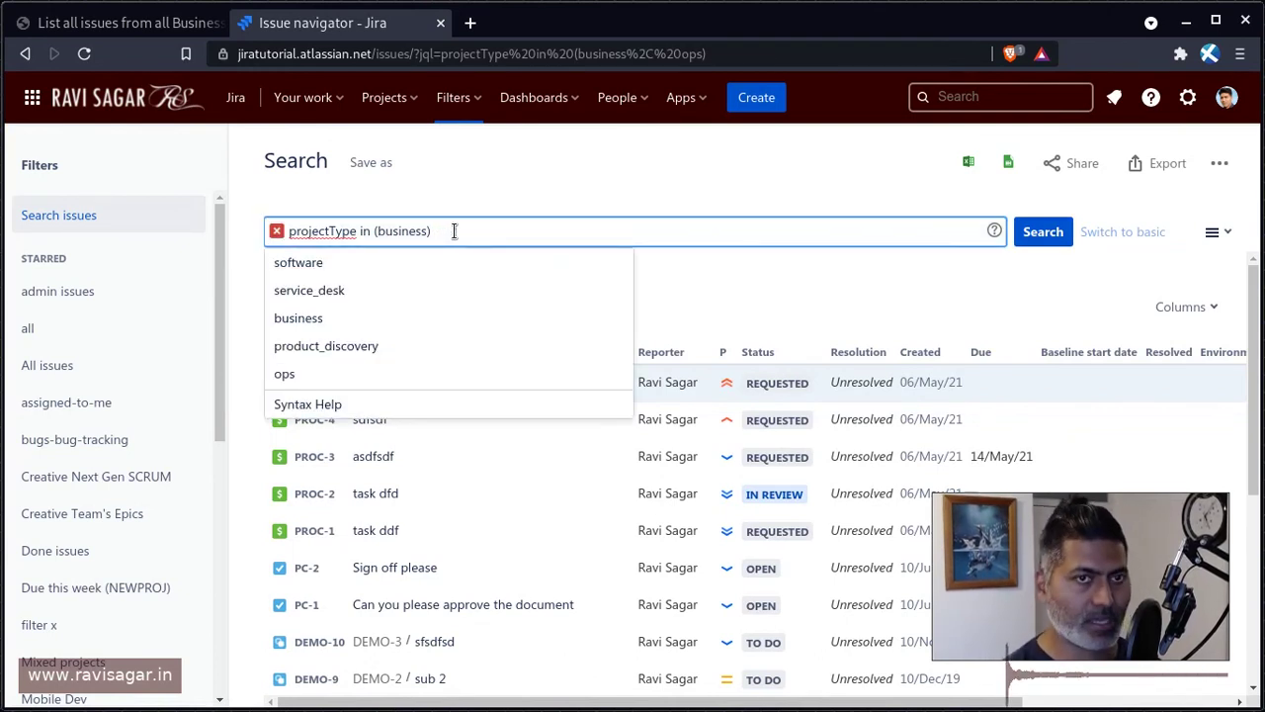
key("BackSpace")
left_click(1039, 238)
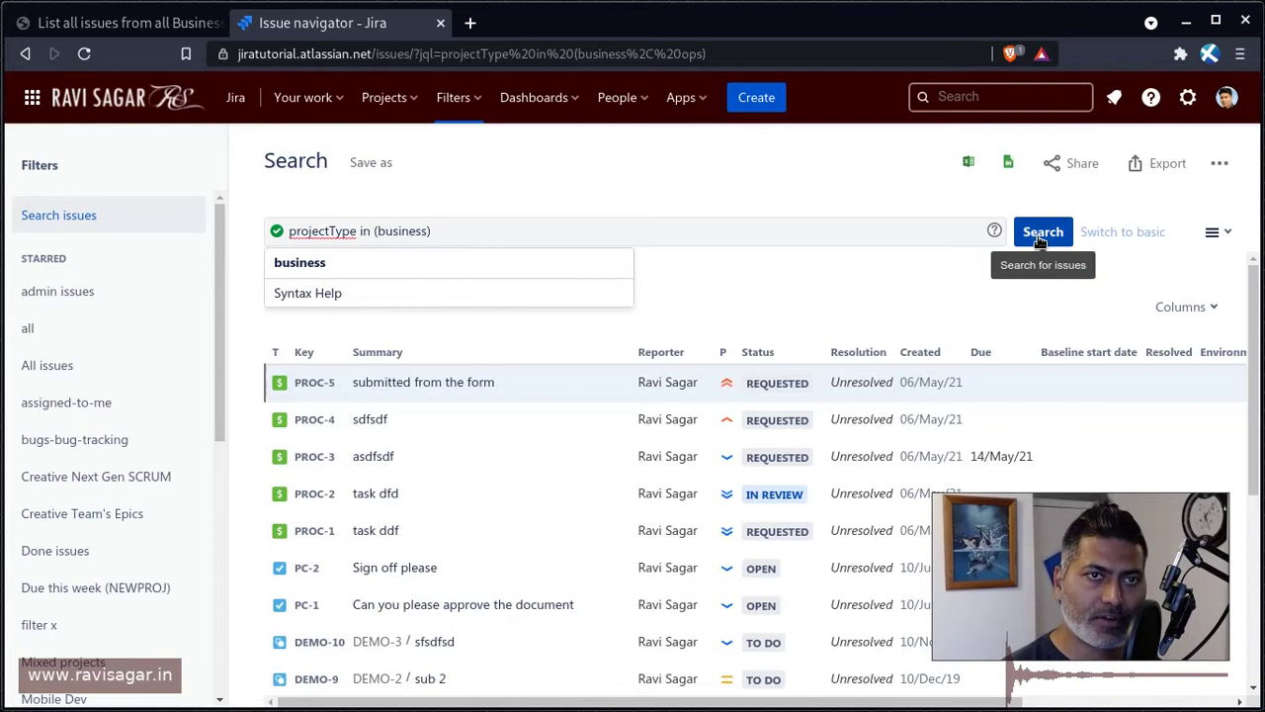
- Save the current search as a filter named business-projects
left_click(371, 162)
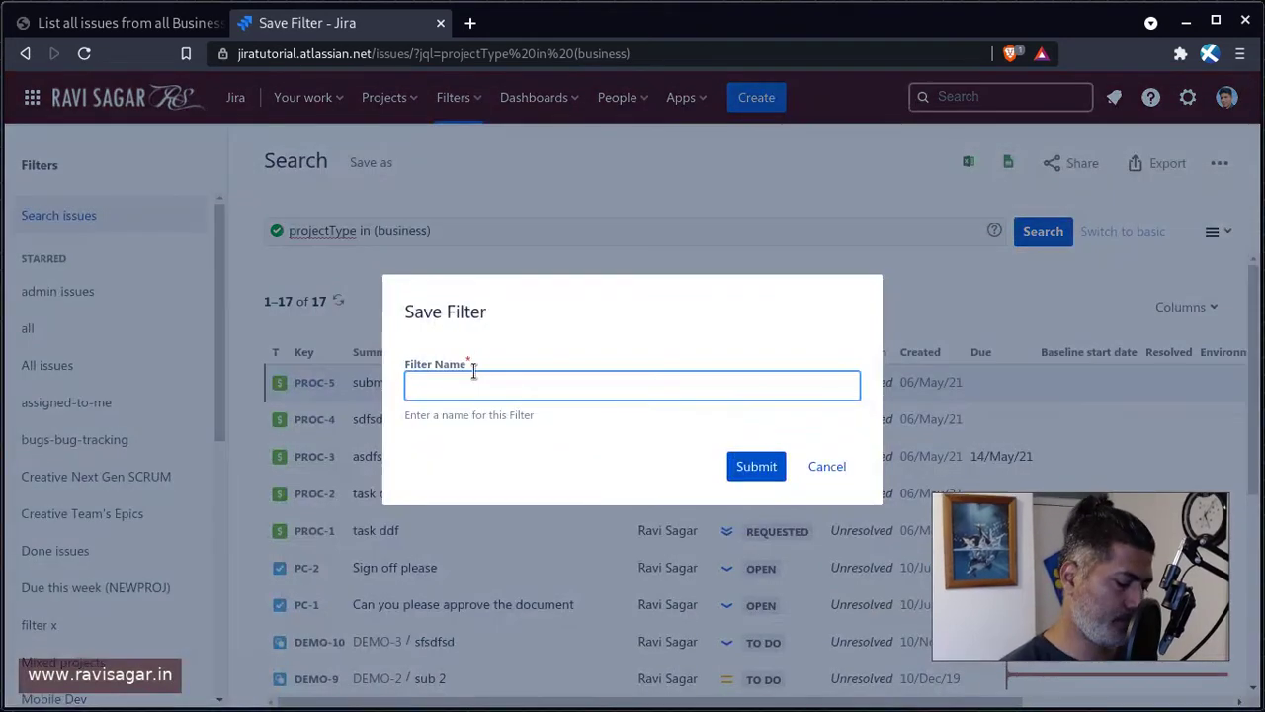
type("business")
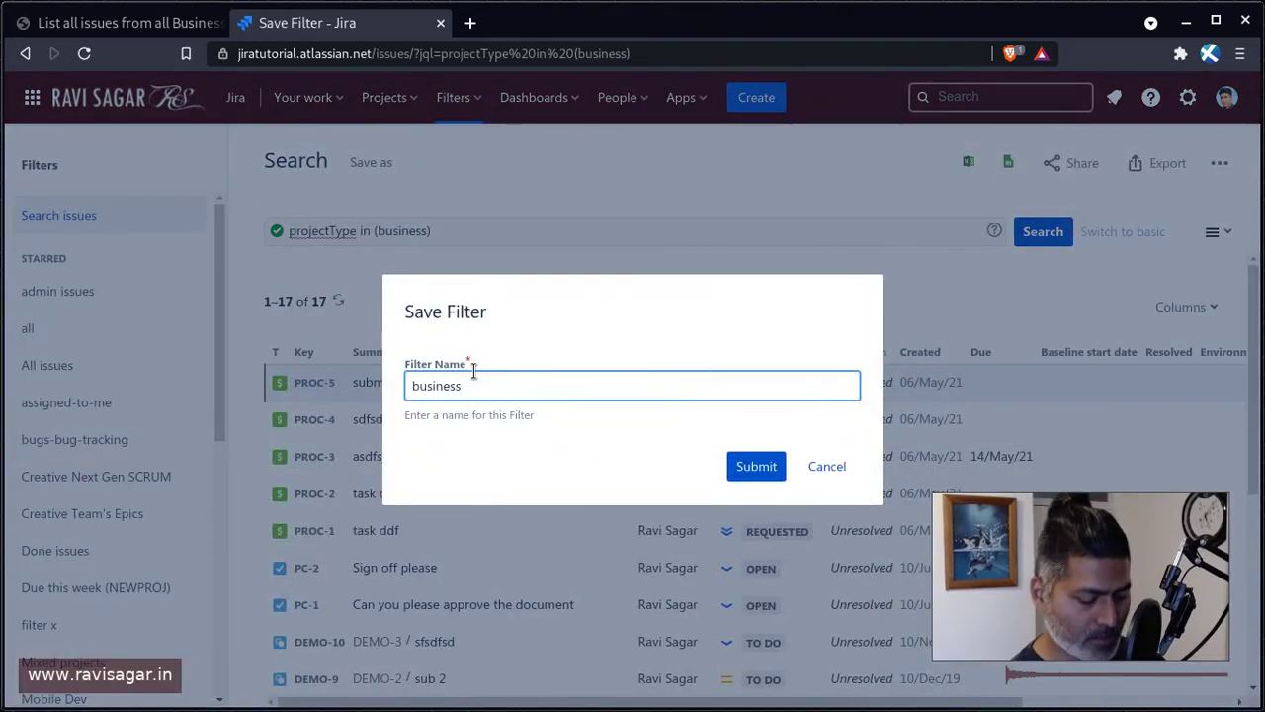
type("-projects")
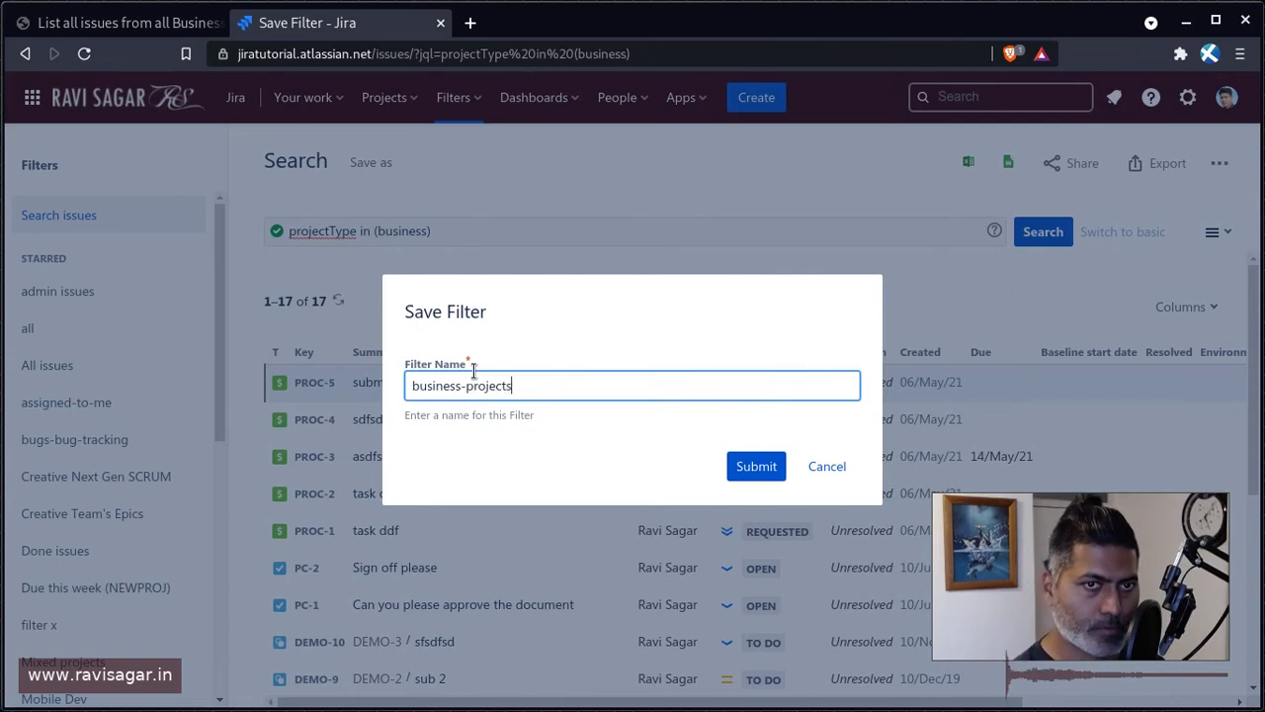
key("Return")
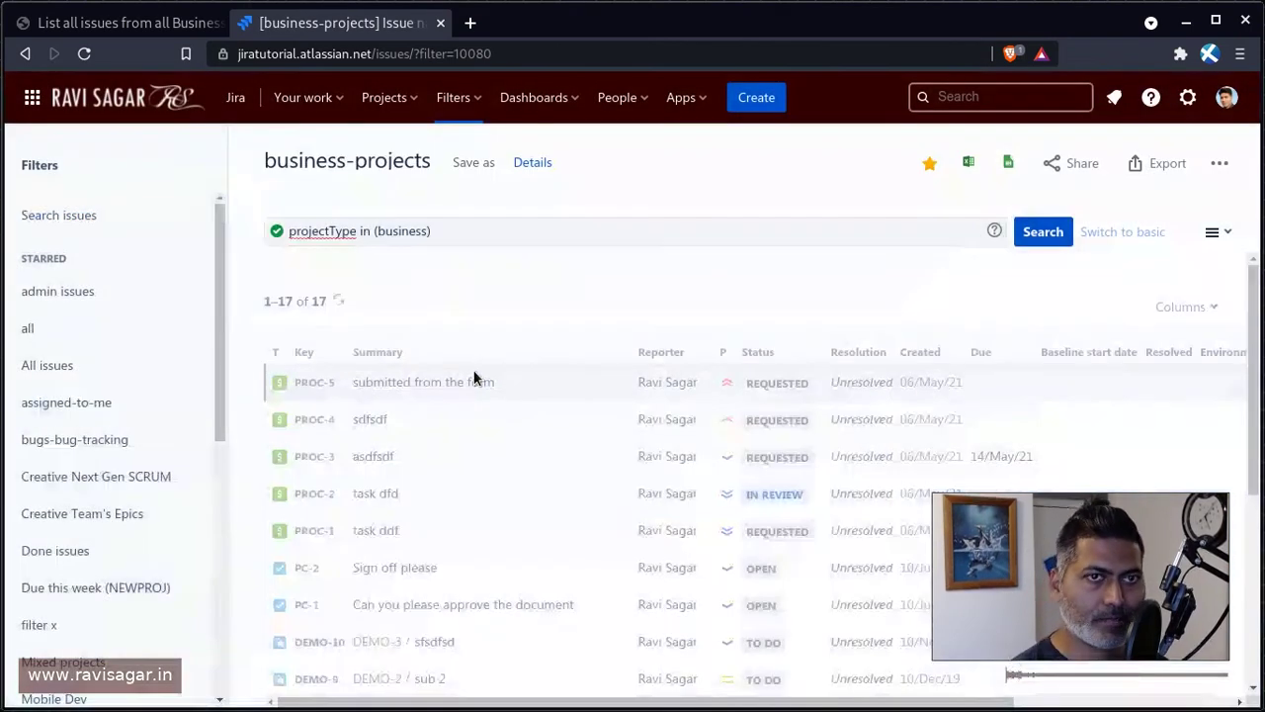